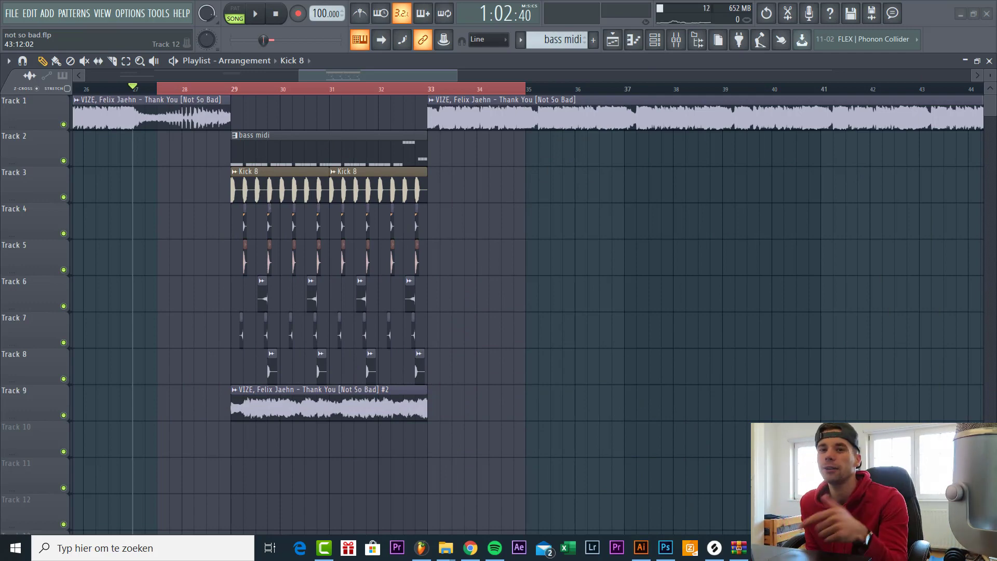
# Play the bass midi pattern in pattern mode with the channel rack open and the second Serum channel muted
pyautogui.press('F6')
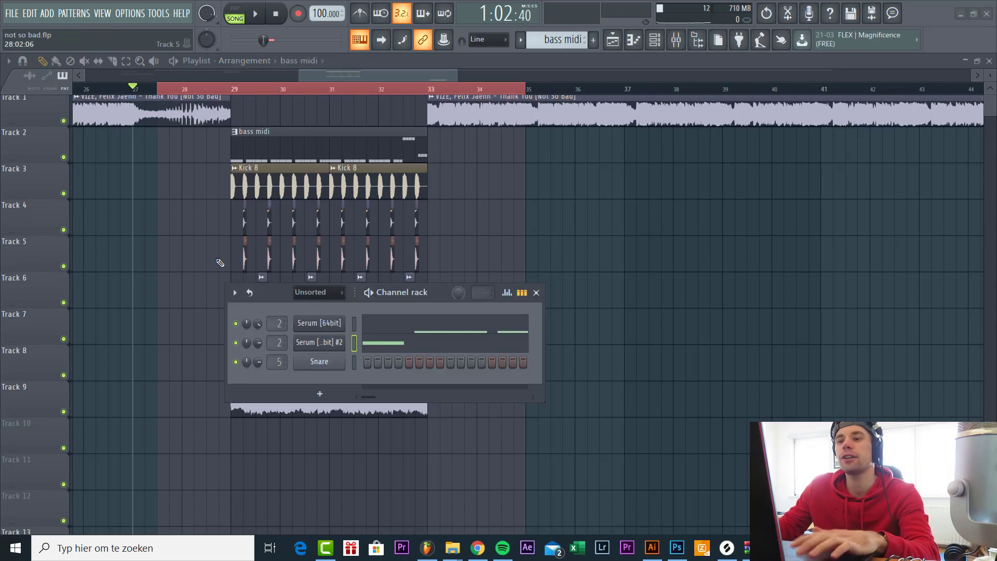
pyautogui.press('l')
pyautogui.press('space')
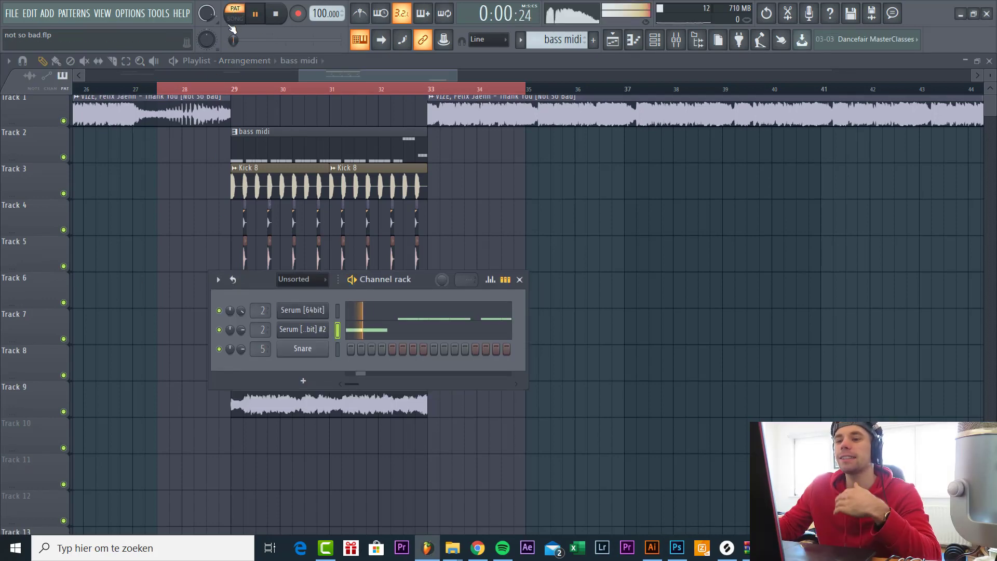
pyautogui.click(219, 330)
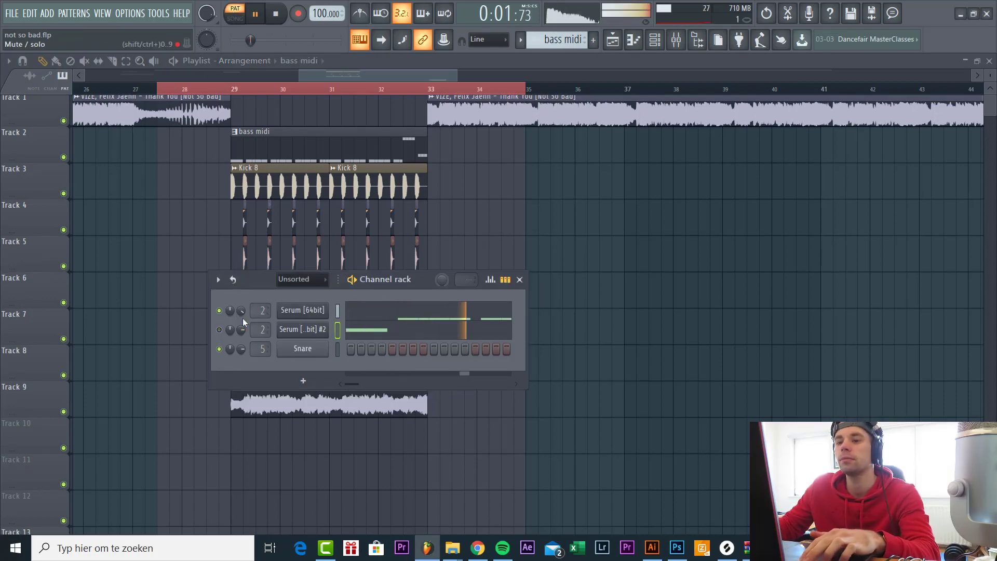
# Open the first Serum synth and reset it to its initial preset
pyautogui.click(313, 311)
pyautogui.moveTo(422, 152); pyautogui.dragTo(366, 143)
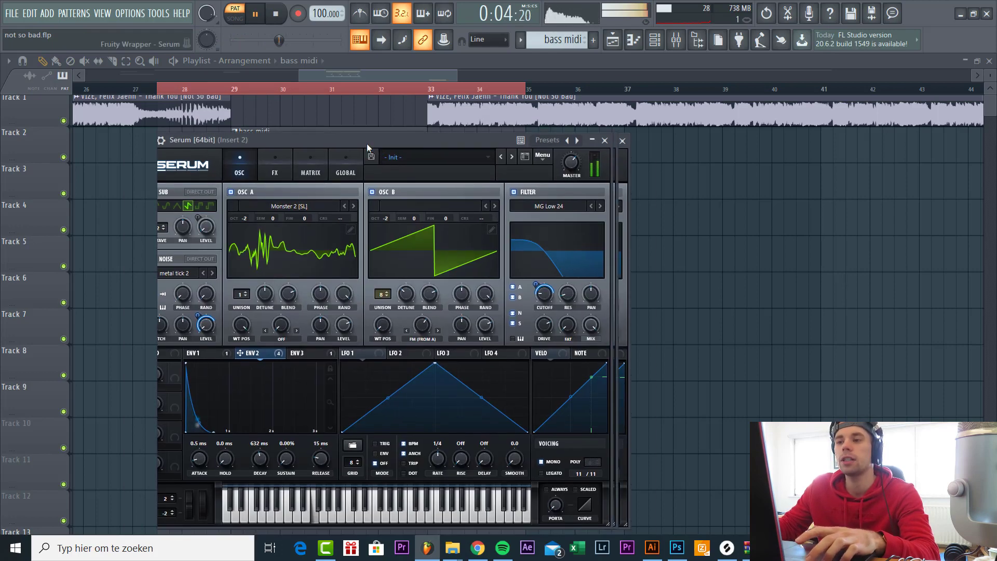
pyautogui.click(529, 155)
pyautogui.click(563, 191)
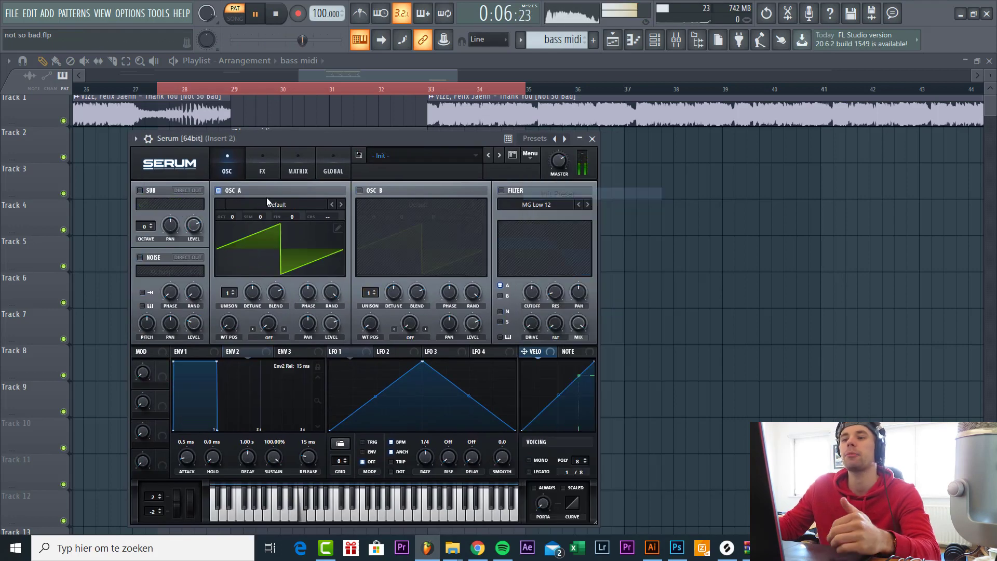
# Load the Monster 2 [SL] spectral wavetable into oscillator A and set its octave to -2
pyautogui.click(219, 190)
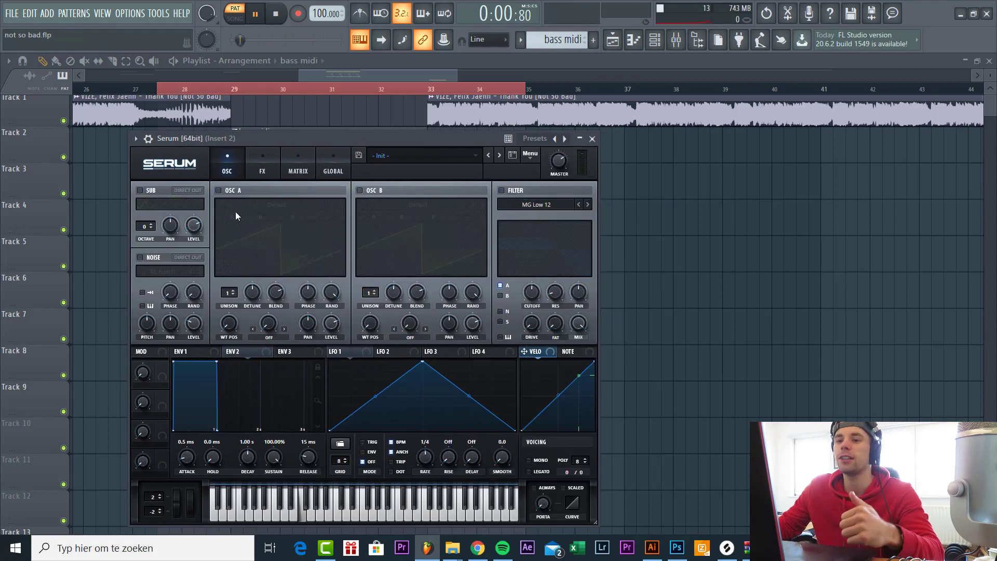
pyautogui.click(219, 190)
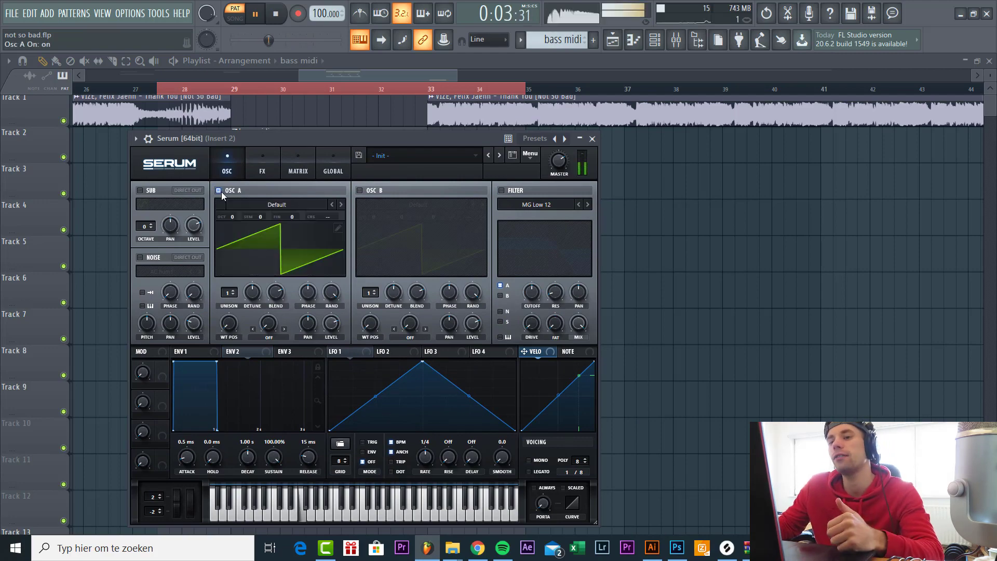
pyautogui.click(298, 205)
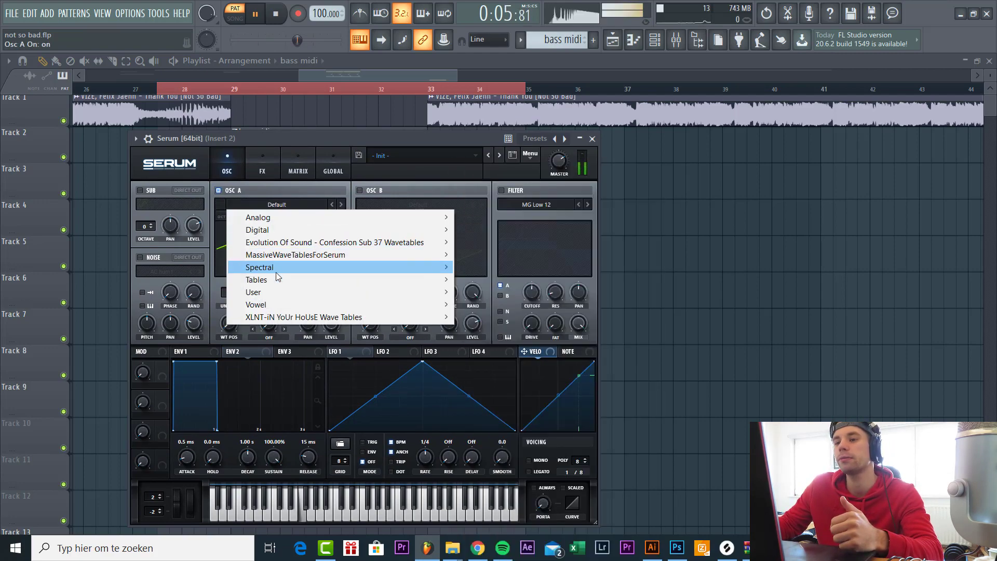
pyautogui.moveTo(277, 271)
pyautogui.click(482, 266)
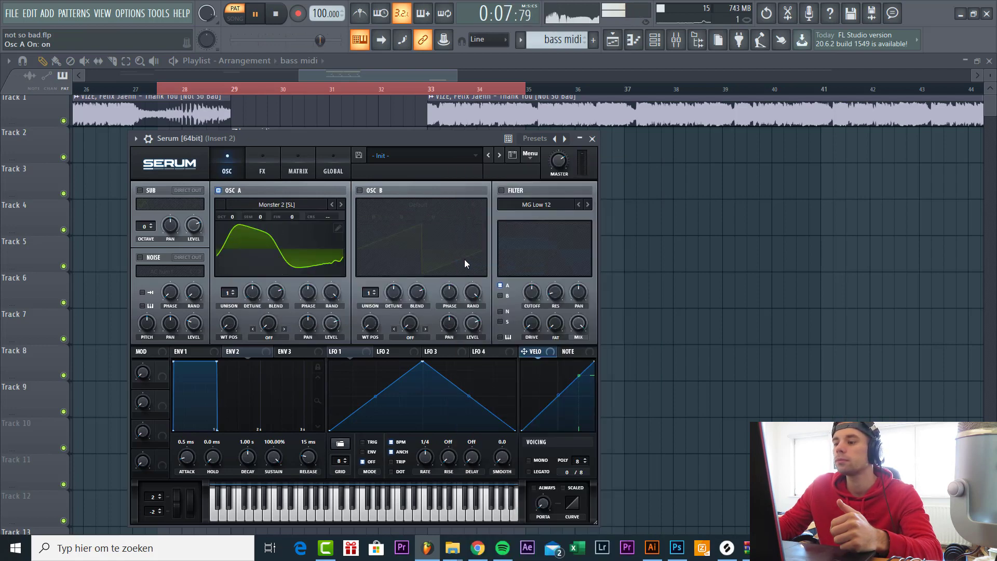
pyautogui.moveTo(233, 214); pyautogui.dragTo(232, 234)
# Enable oscillator B at octave -2 and turn on an MG Low 24 filter with oscillator B routed into it
pyautogui.click(359, 190)
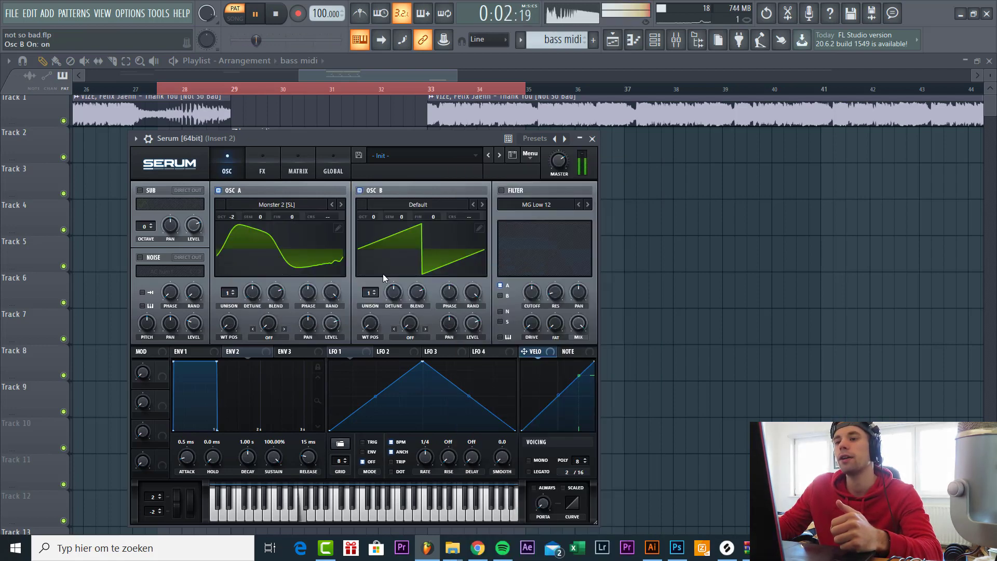
pyautogui.moveTo(368, 220); pyautogui.dragTo(369, 228)
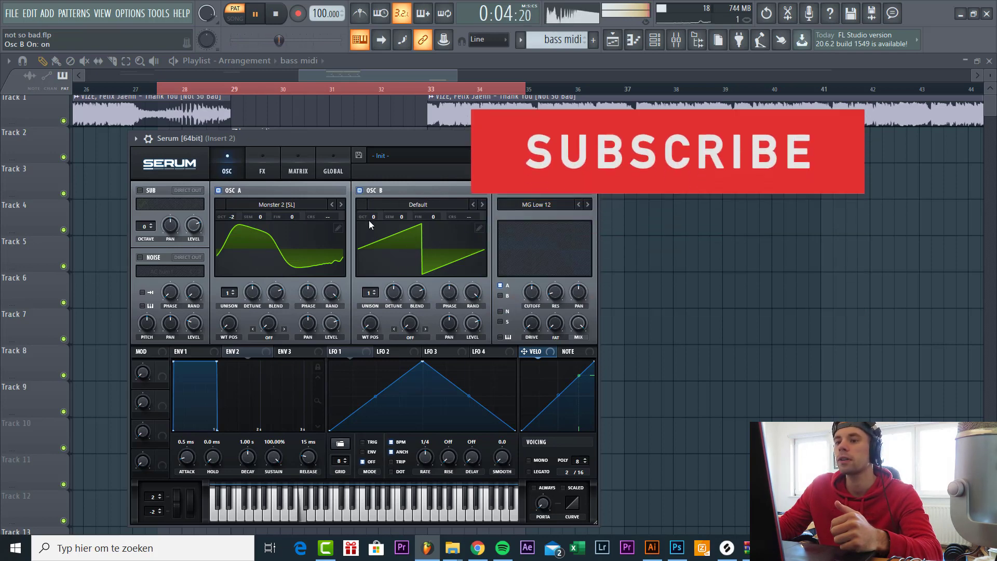
pyautogui.click(501, 190)
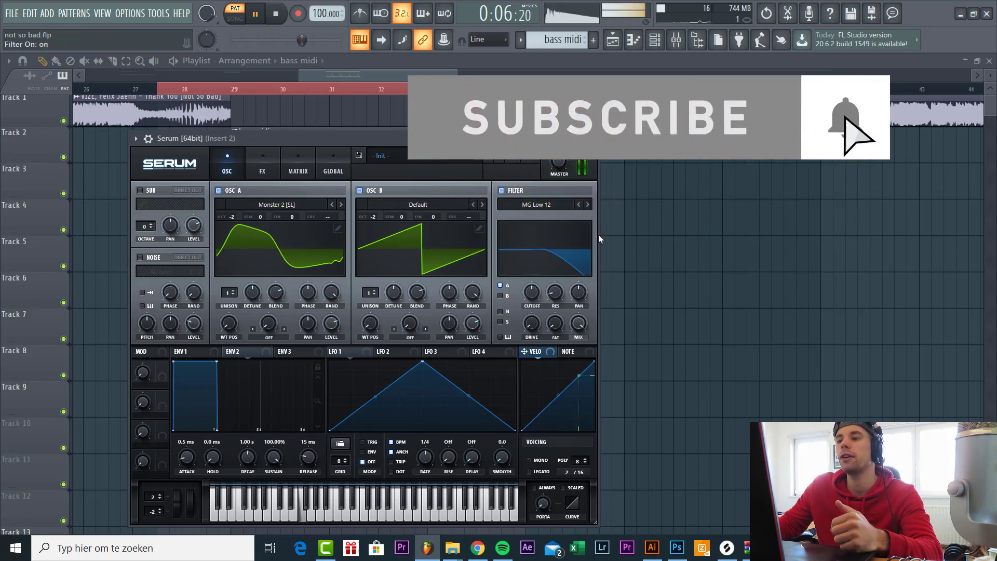
pyautogui.click(500, 296)
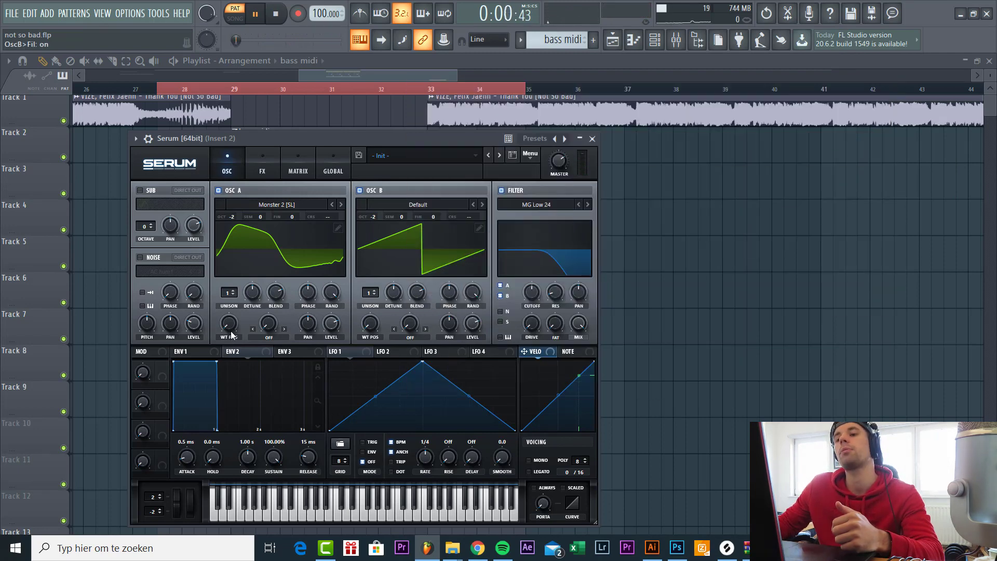
# Raise oscillator A's wavetable position for a jagged waveform and give oscillator B 8 unison voices with 0.10 detune
pyautogui.moveTo(229, 323); pyautogui.dragTo(259, 98)
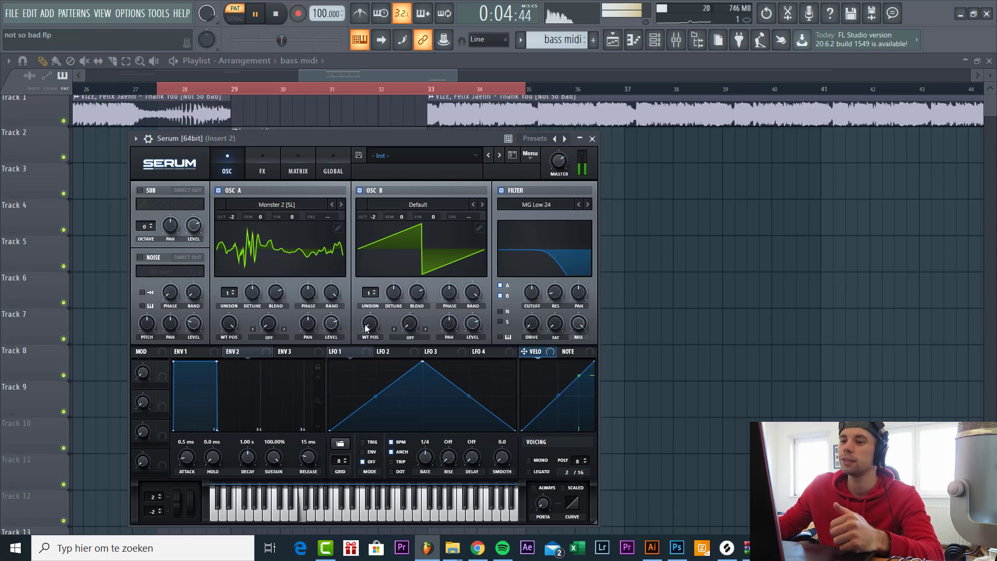
pyautogui.moveTo(369, 292); pyautogui.dragTo(378, 238)
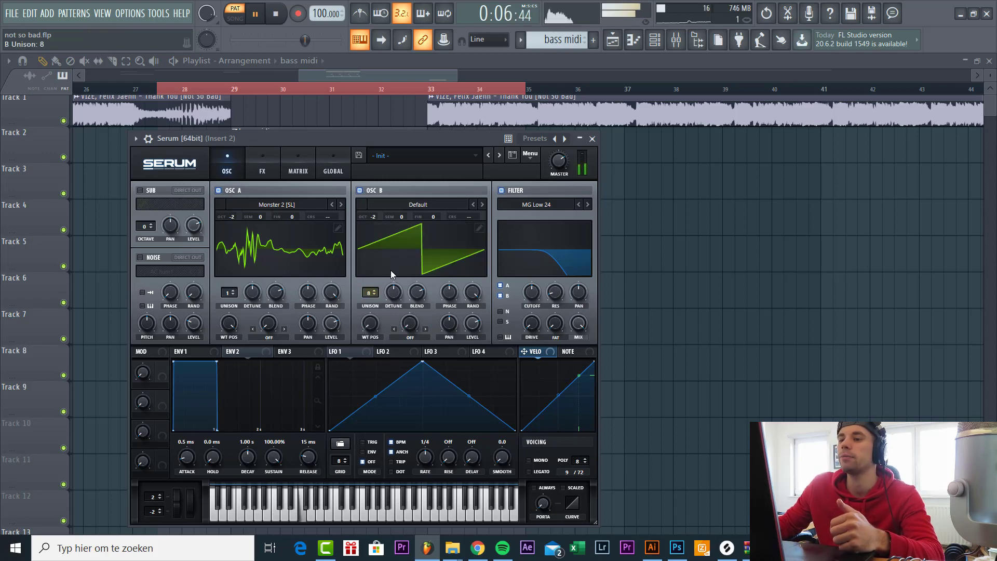
pyautogui.moveTo(389, 286); pyautogui.dragTo(372, 300)
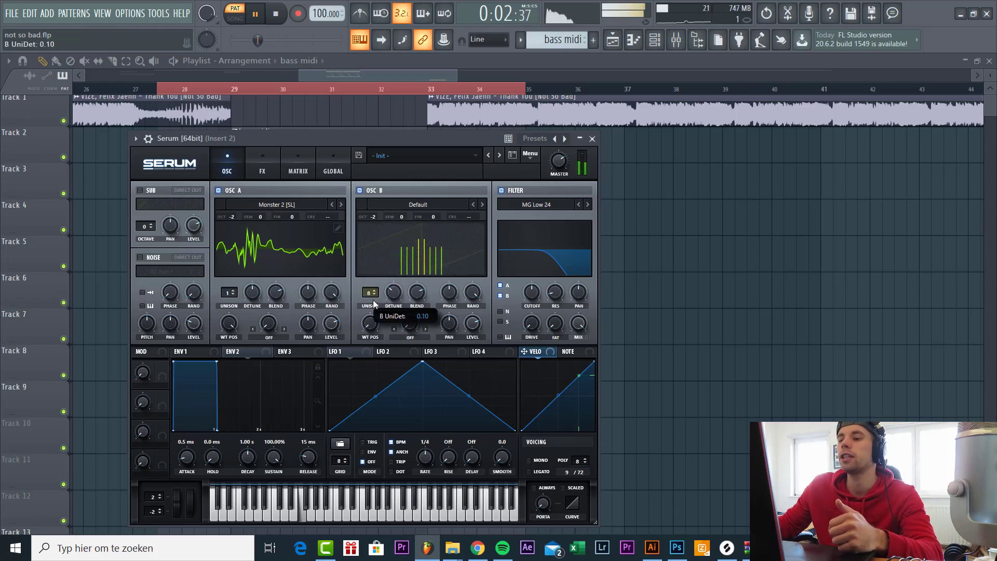
# Set oscillator B's warp mode to FM (from A) with the warp amount at 64%
pyautogui.click(401, 337)
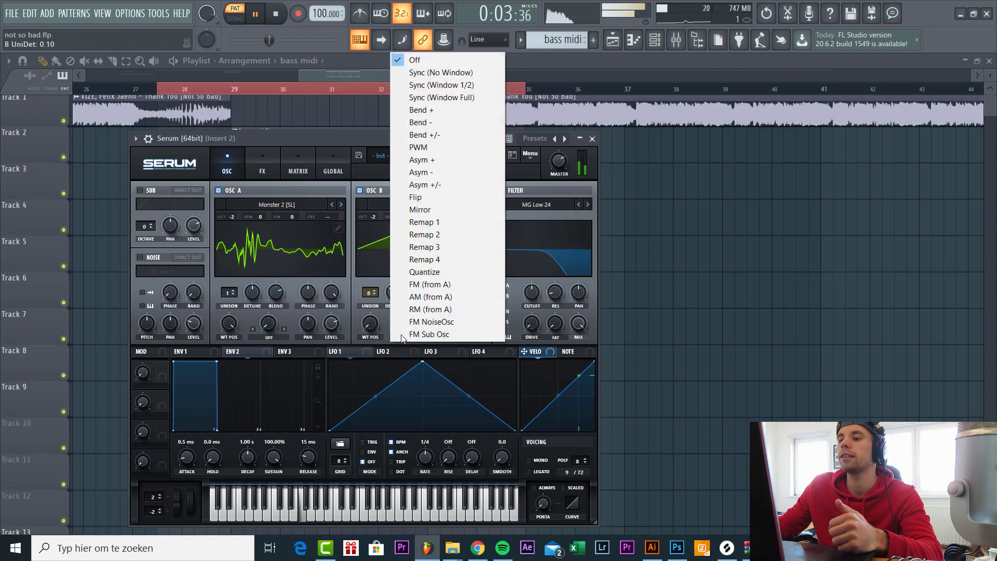
pyautogui.click(415, 284)
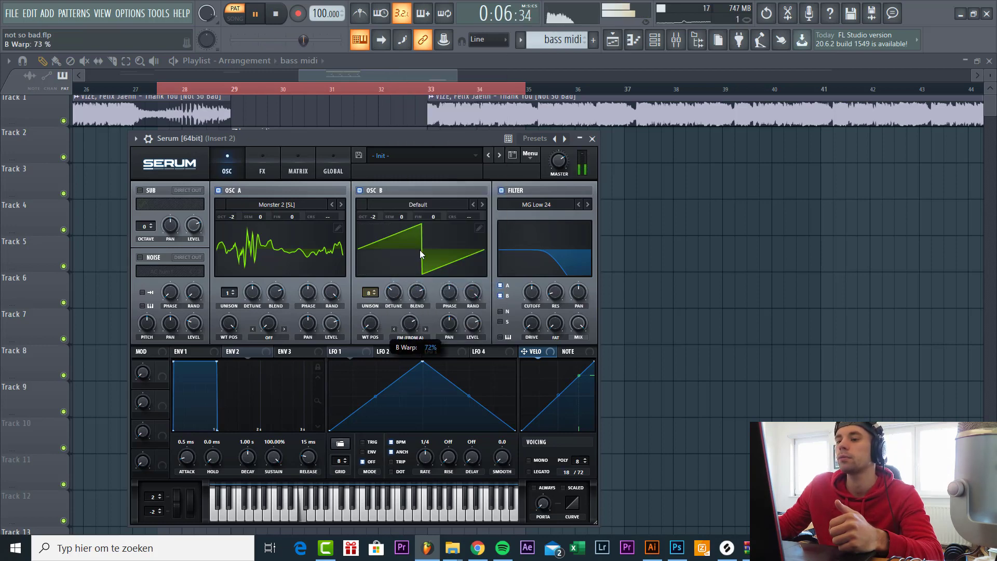
pyautogui.moveTo(420, 250); pyautogui.dragTo(418, 254)
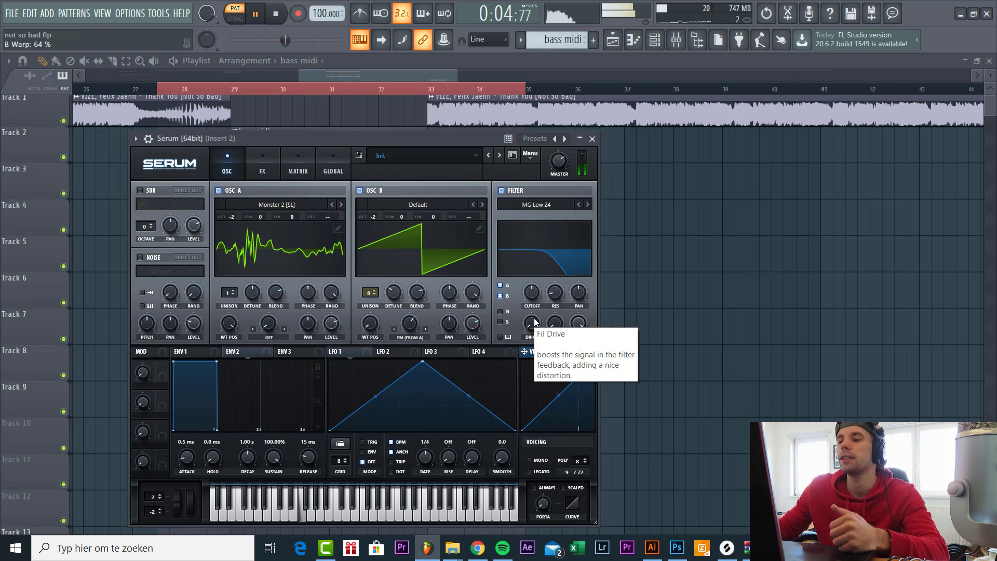
# Set the filter drive to 67% and cutoff to 92 Hz, and give Envelope 1 a 663 ms decay with no sustain
pyautogui.moveTo(534, 322); pyautogui.dragTo(521, 227)
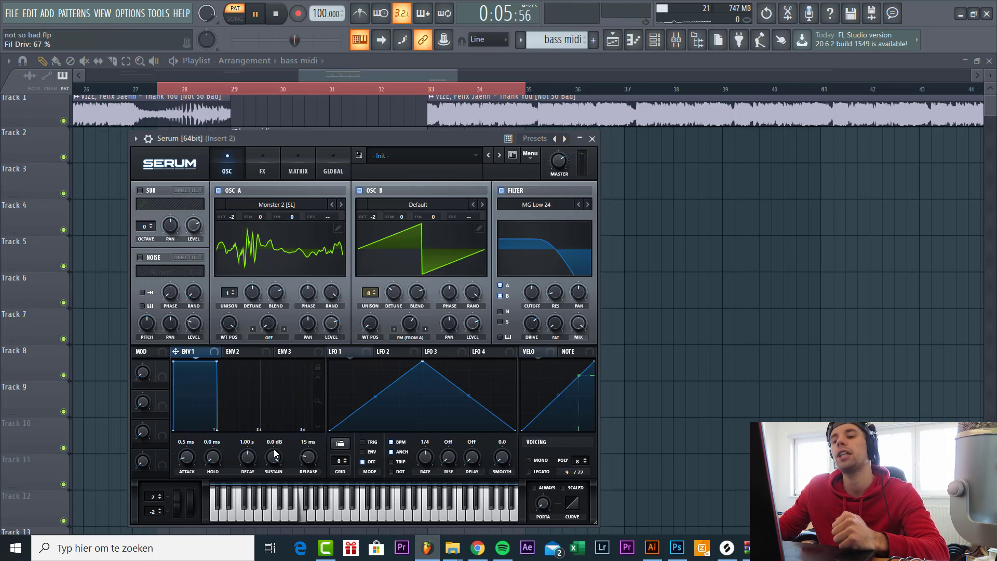
pyautogui.moveTo(273, 449); pyautogui.dragTo(240, 466)
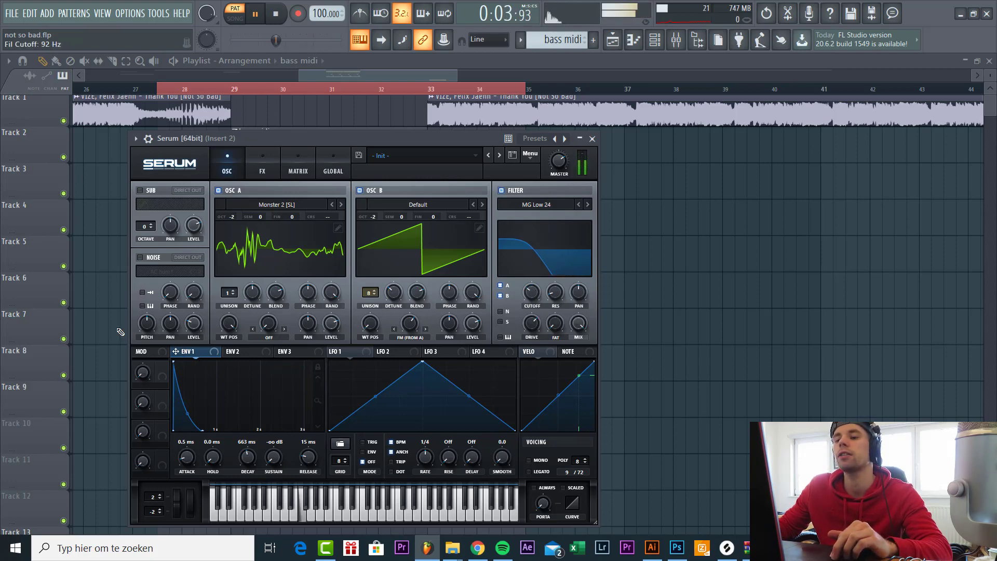
# Modulate the filter cutoff with Envelope 1 at an amount of 53 and switch the voicing to mono
pyautogui.moveTo(557, 300); pyautogui.dragTo(531, 296)
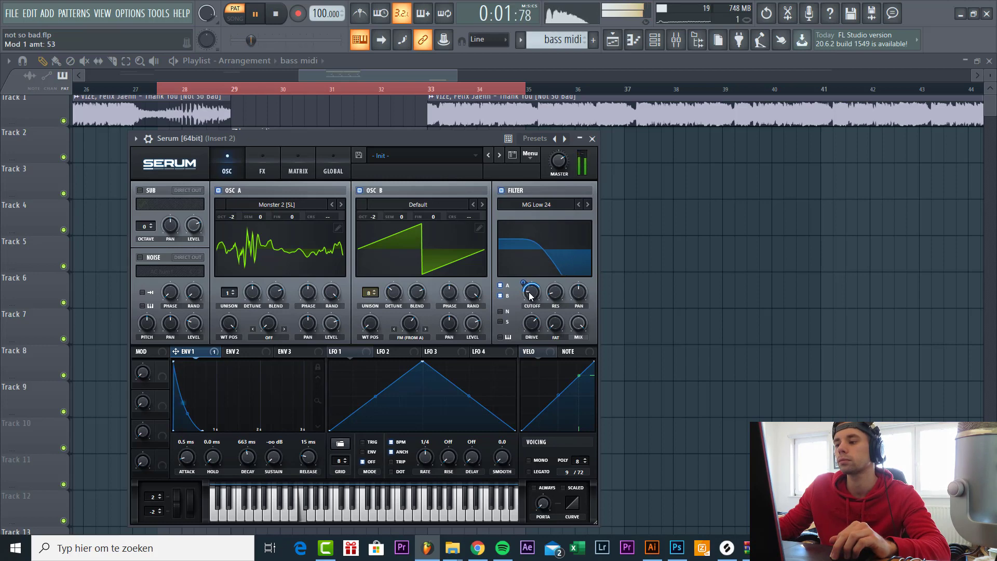
pyautogui.click(535, 460)
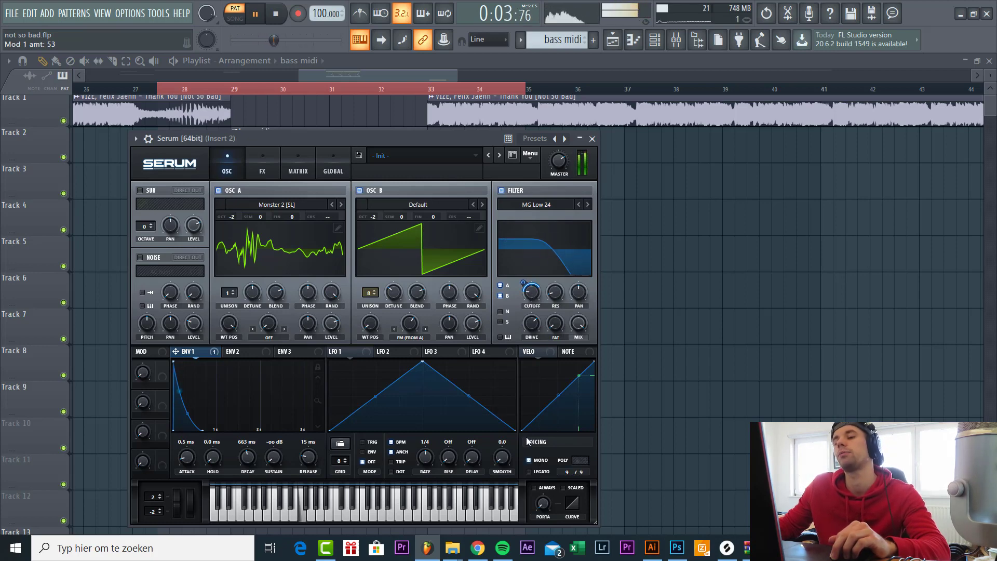
# Enable the noise oscillator and load the metal tick 2 sample from Attacks_Misc
pyautogui.click(140, 256)
pyautogui.click(192, 267)
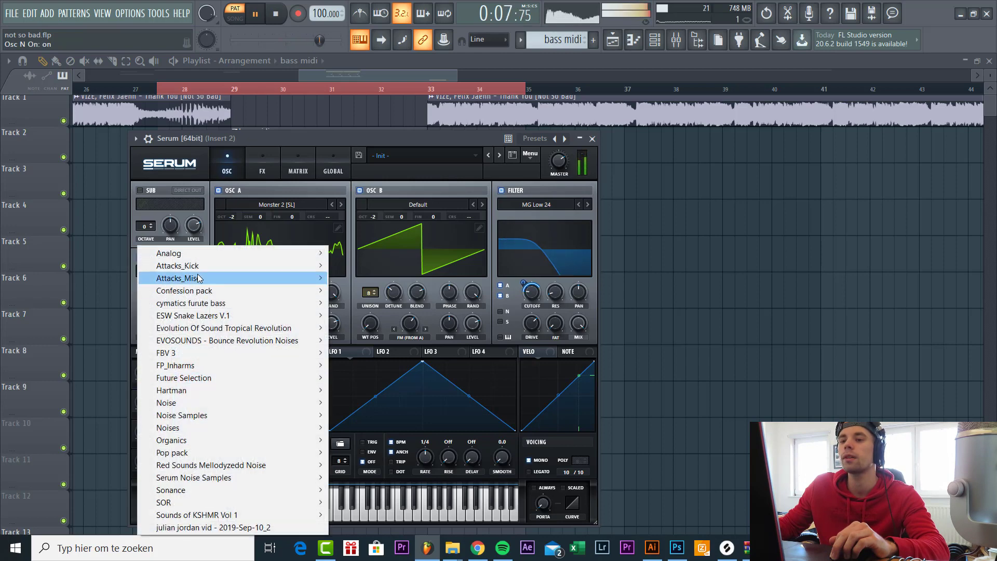
pyautogui.moveTo(198, 278)
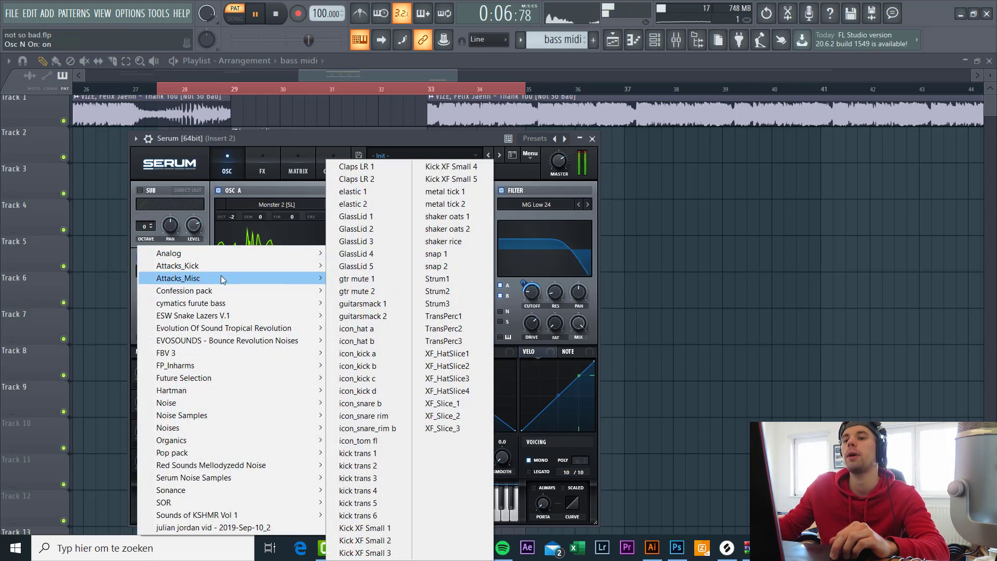
pyautogui.click(445, 203)
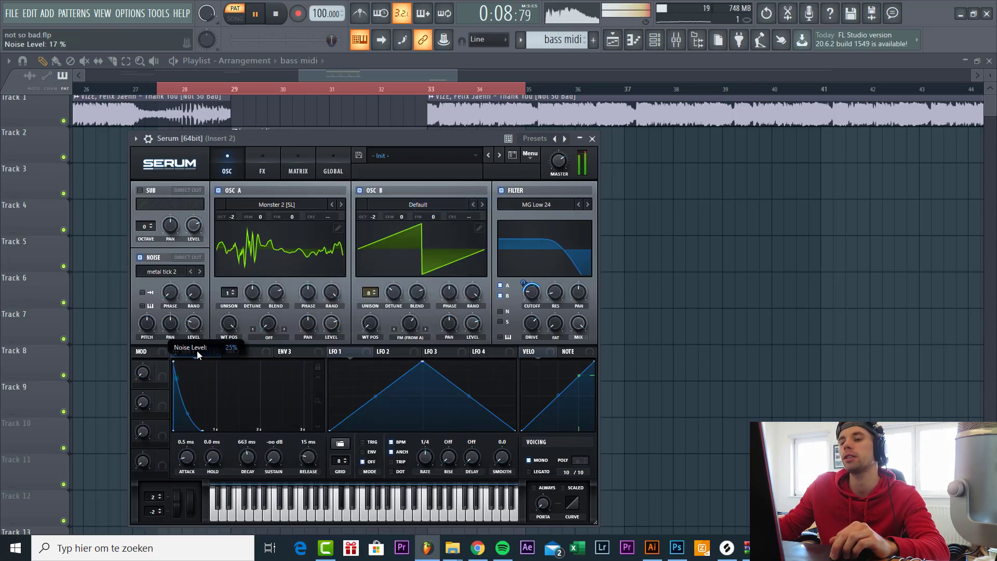
# Modulate the noise level with Envelope 1, and set the noise to one-shot playback routed through the filter
pyautogui.moveTo(197, 353); pyautogui.dragTo(184, 323)
pyautogui.click(141, 292)
pyautogui.click(500, 311)
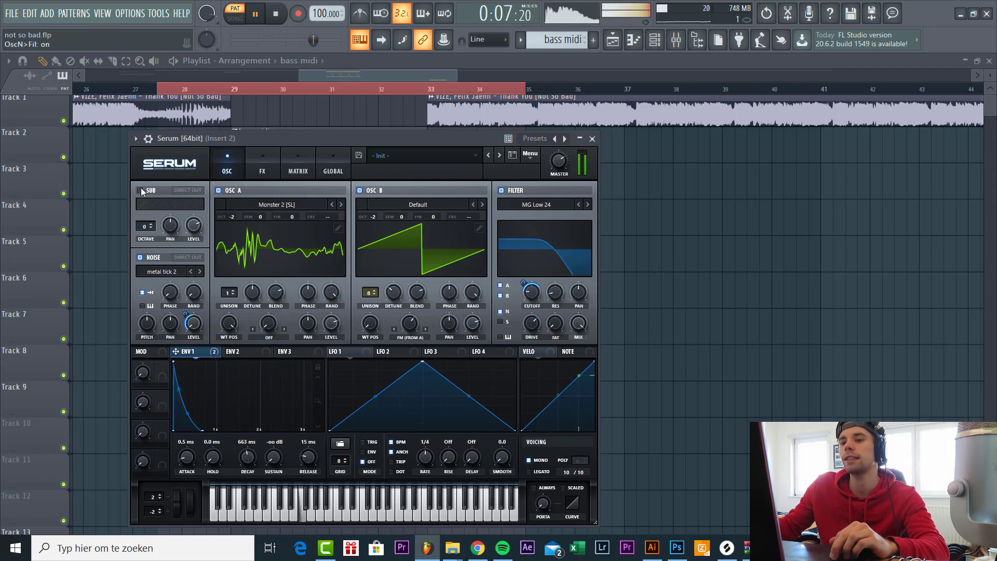
# Enable the sub oscillator with a saw shape at octave -2 and route it through the filter
pyautogui.click(174, 204)
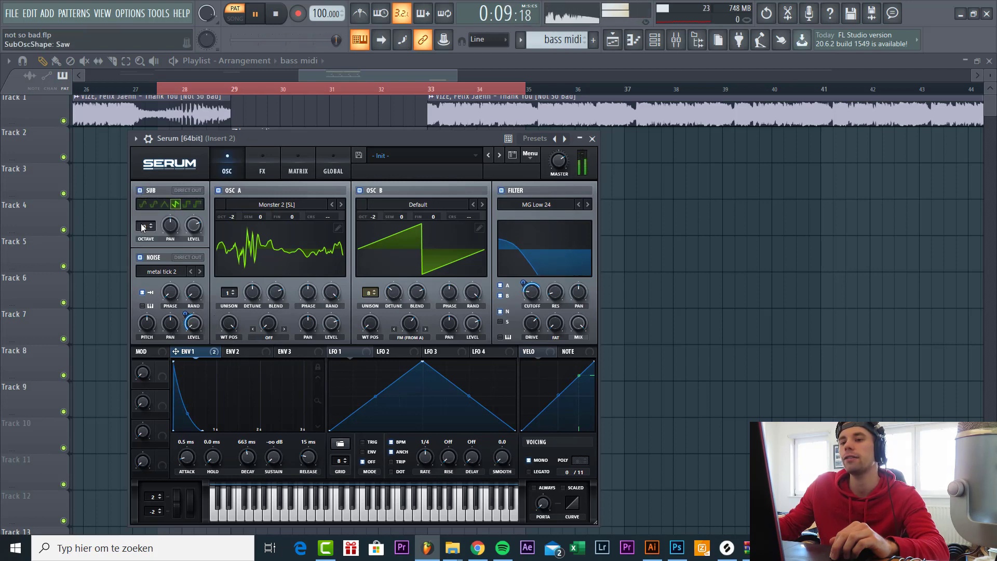
pyautogui.moveTo(143, 226); pyautogui.dragTo(141, 240)
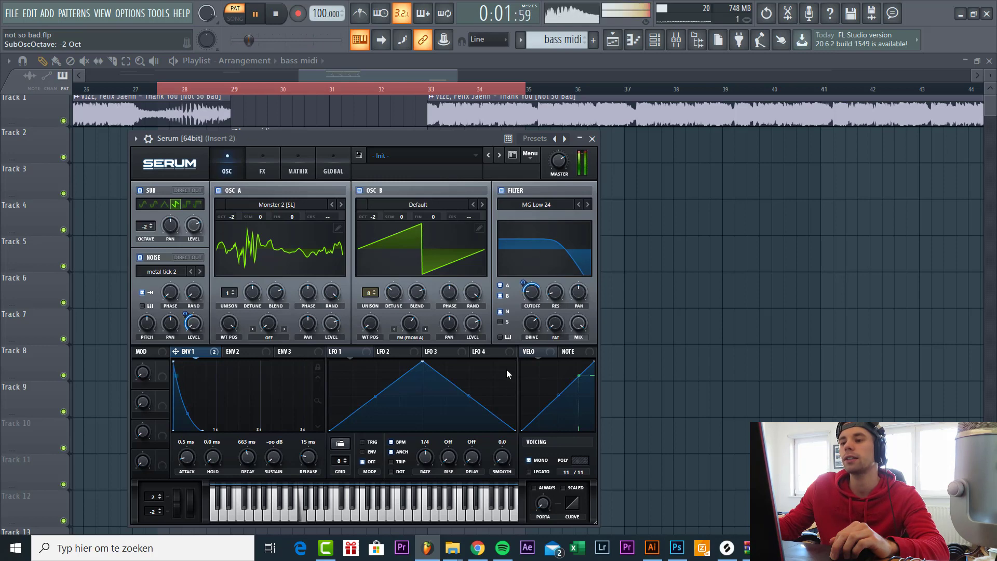
pyautogui.click(500, 322)
# Lower the sub oscillator's level to 0% and modulate it with Envelope 1 at an amount of 27
pyautogui.moveTo(194, 226); pyautogui.dragTo(198, 362)
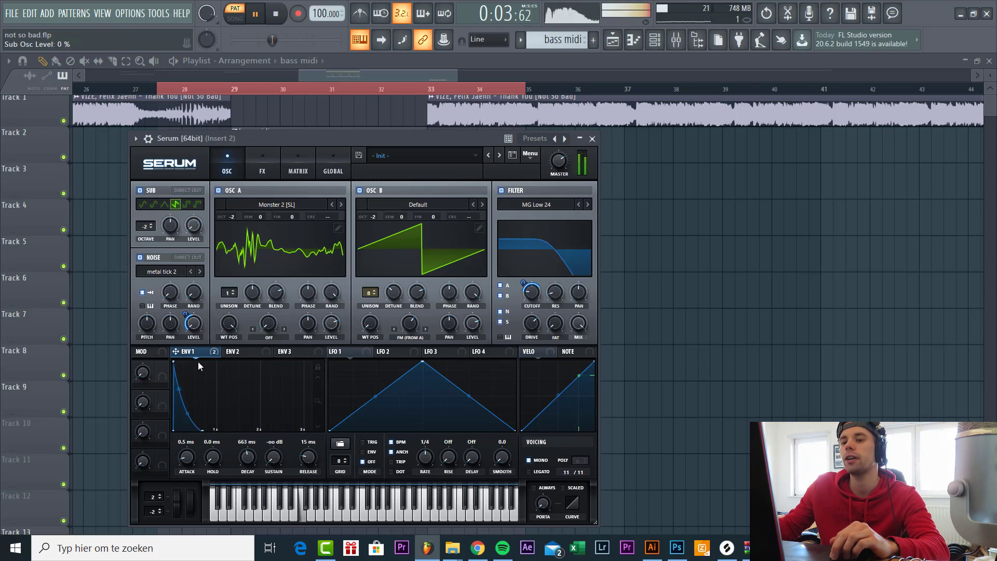
pyautogui.moveTo(193, 262)
pyautogui.mouseDown()
pyautogui.moveTo(194, 226)
pyautogui.moveTo(176, 253)
pyautogui.mouseUp()
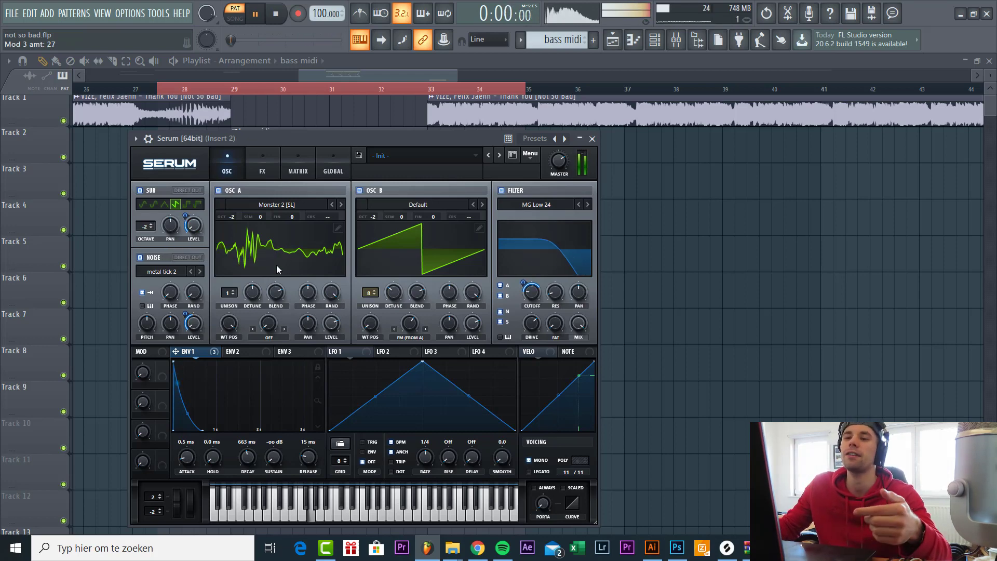
# Enable the distortion effect and move it to the start of the effects chain, above Hyper / Dimension
pyautogui.click(269, 172)
pyautogui.click(145, 209)
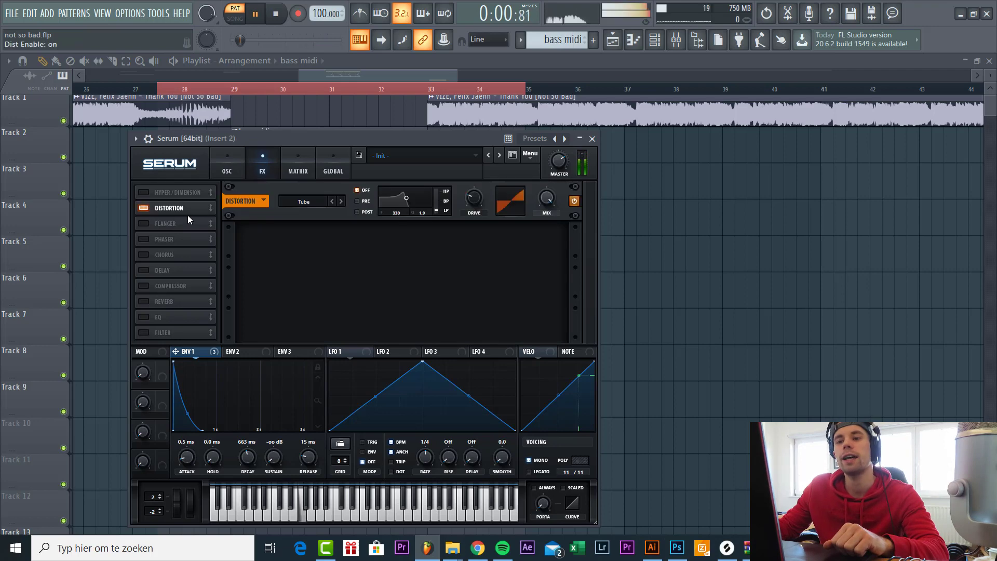
pyautogui.moveTo(186, 210); pyautogui.dragTo(187, 191)
# Set the distortion type to Diode 1 and raise its drive to about 74%
pyautogui.click(342, 201)
pyautogui.click(342, 201)
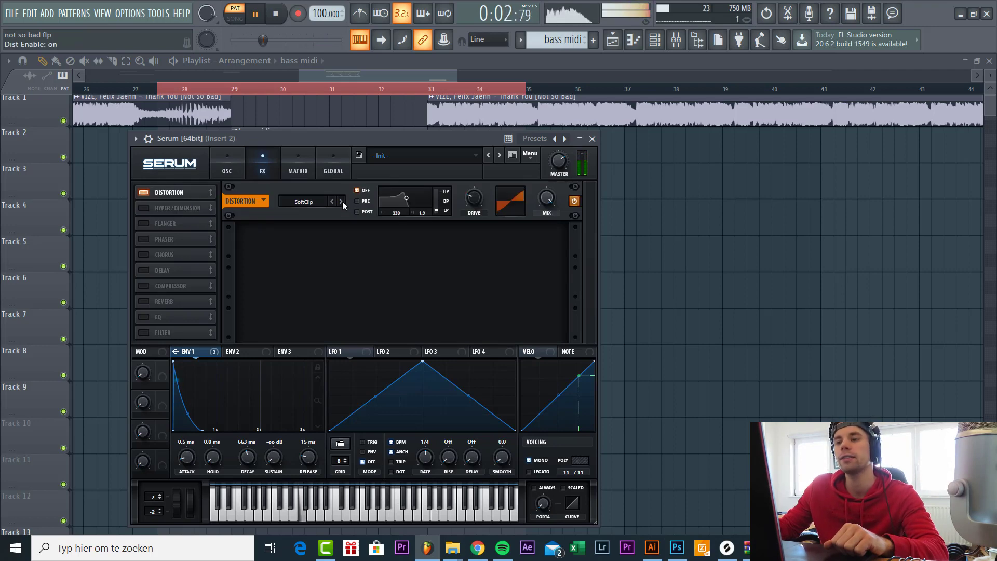
pyautogui.click(341, 201)
pyautogui.click(341, 201)
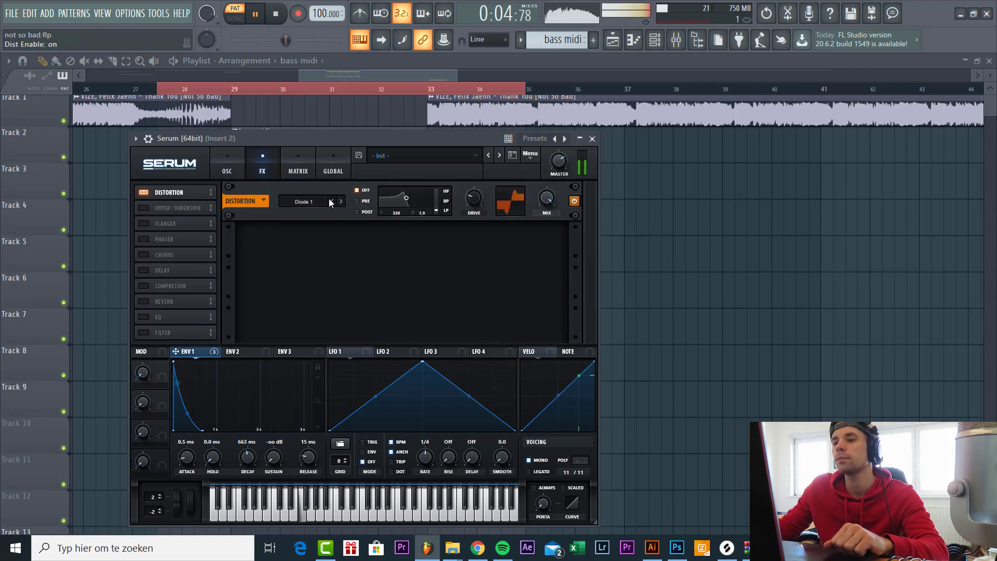
pyautogui.click(331, 200)
pyautogui.moveTo(472, 198); pyautogui.dragTo(479, 143)
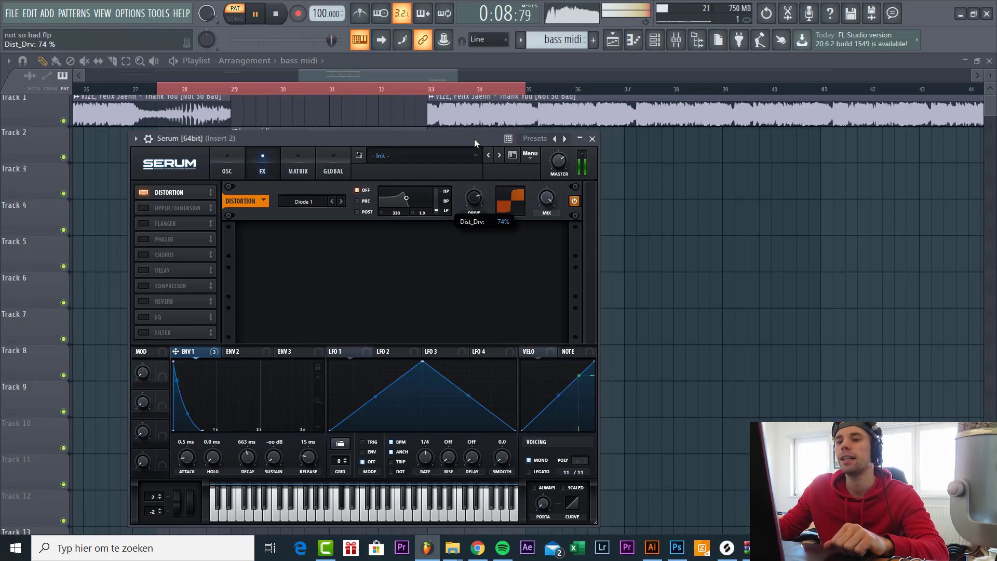
# Enable the filter effect, move it directly below the distortion, and set its type to MG Low 24
pyautogui.click(144, 333)
pyautogui.moveTo(183, 335); pyautogui.dragTo(181, 205)
pyautogui.click(346, 242)
pyautogui.click(346, 242)
pyautogui.click(346, 243)
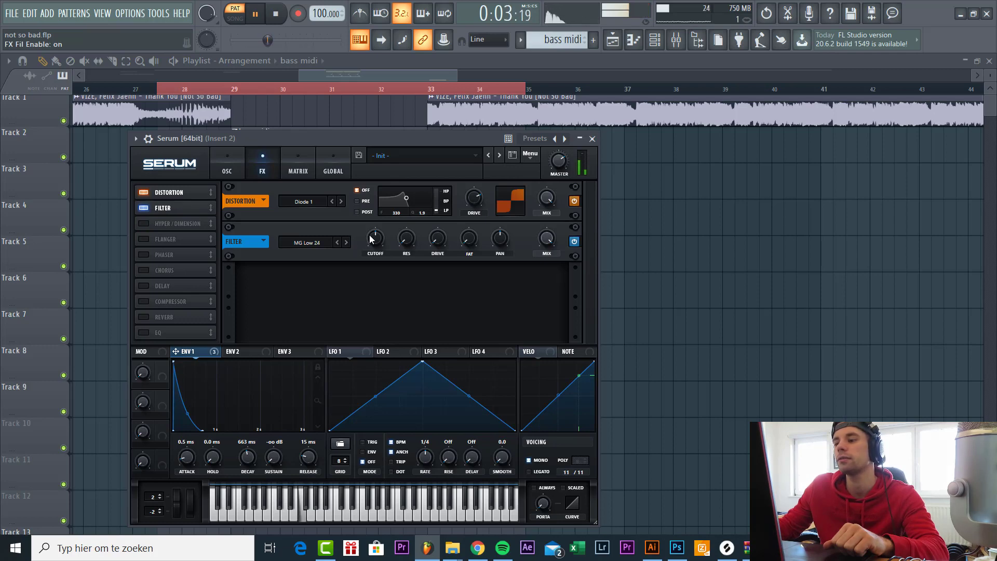
# Lower the filter effect's cutoff and modulate it with Envelope 1 at an amount of 57
pyautogui.moveTo(375, 238); pyautogui.dragTo(369, 245)
pyautogui.moveTo(367, 233); pyautogui.dragTo(368, 229)
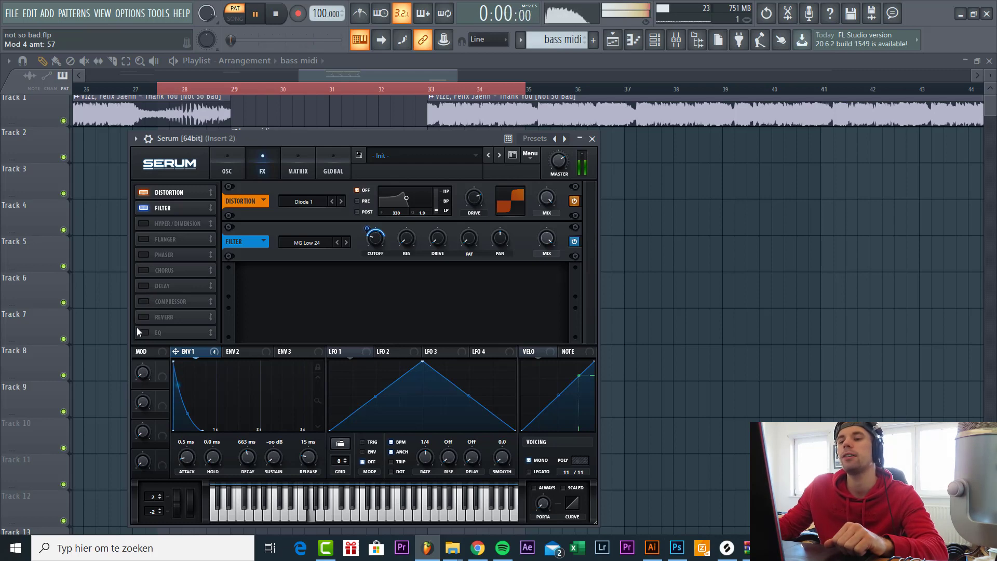
# Enable the phaser effect after the filter, raise its frequency and adjust its wet mix
pyautogui.click(141, 253)
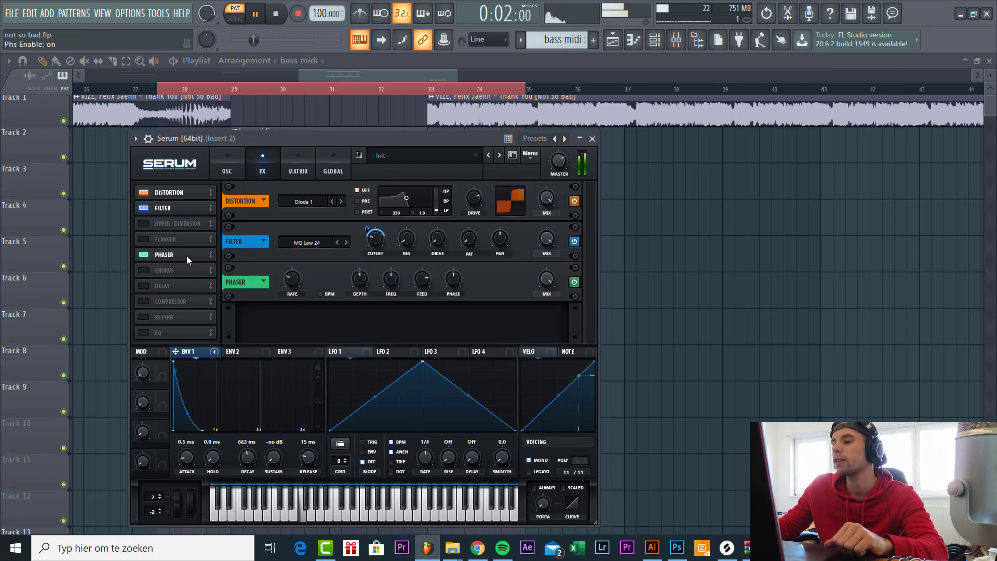
pyautogui.moveTo(387, 281); pyautogui.dragTo(391, 246)
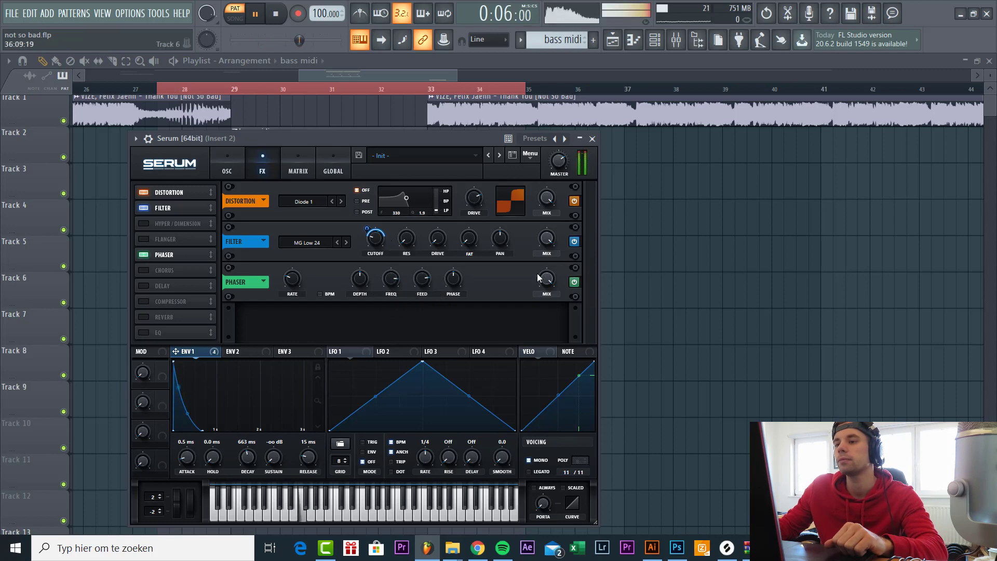
pyautogui.moveTo(547, 279); pyautogui.dragTo(528, 354)
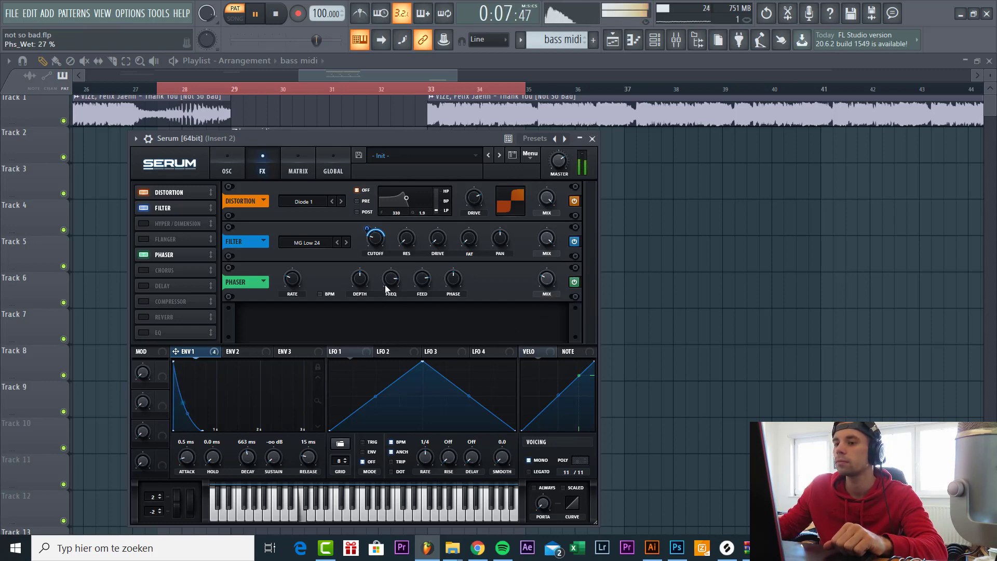
pyautogui.moveTo(546, 280); pyautogui.dragTo(538, 242)
# Add the EQ effect after the phaser, with its high band at about 1382 Hz and that band's gain modulated by Envelope 1
pyautogui.click(152, 332)
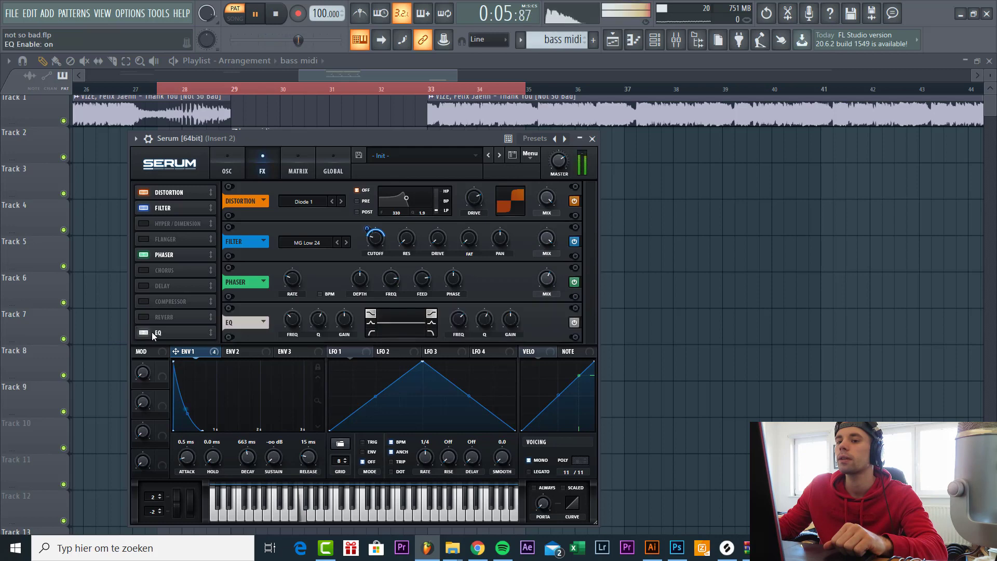
pyautogui.moveTo(163, 329); pyautogui.dragTo(166, 240)
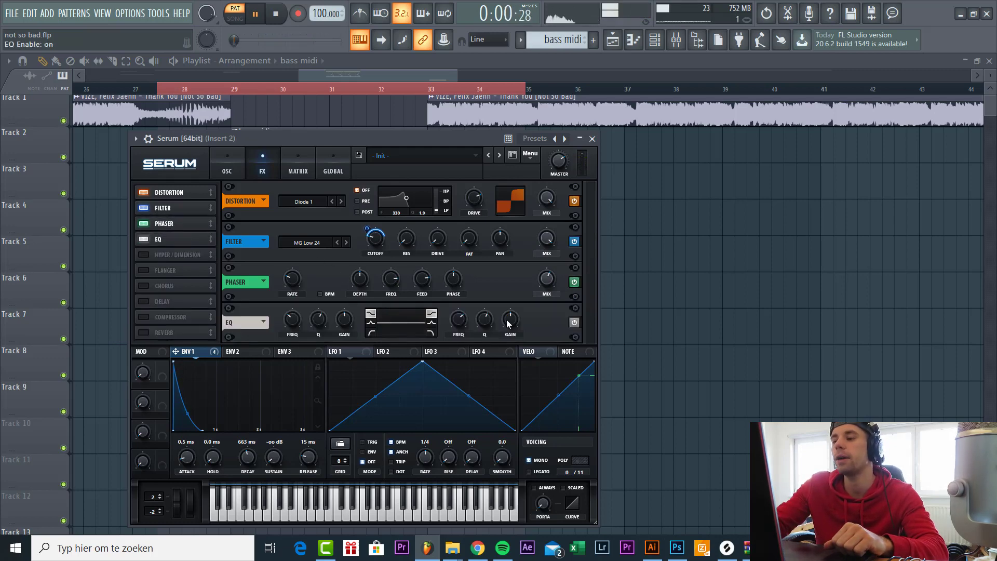
pyautogui.moveTo(508, 323); pyautogui.dragTo(508, 324)
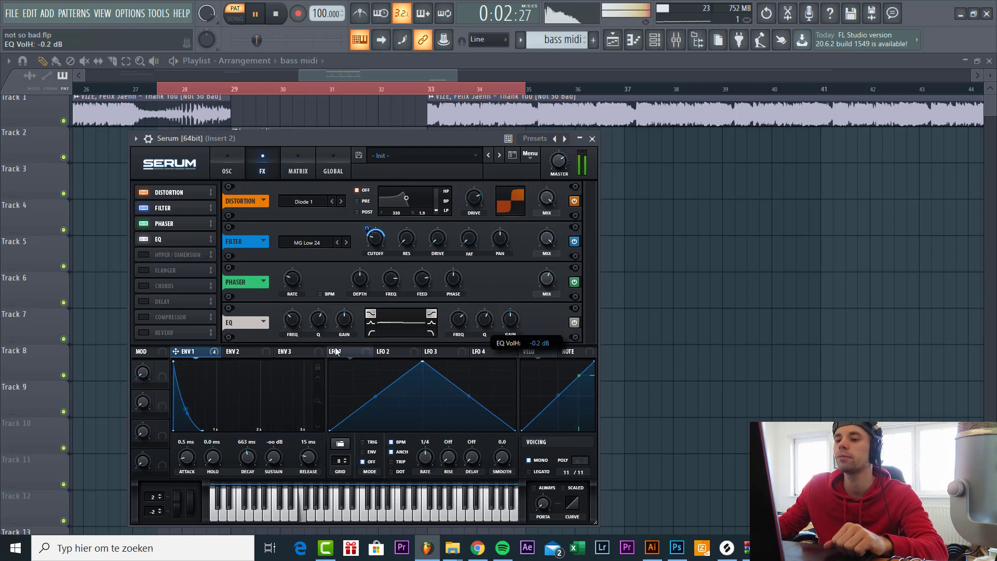
pyautogui.moveTo(506, 308); pyautogui.dragTo(441, 324)
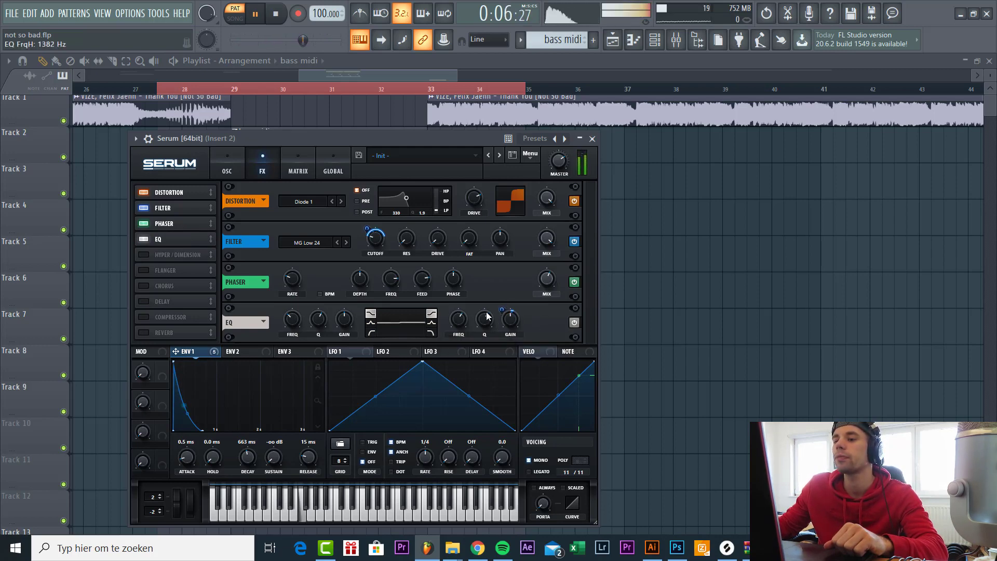
pyautogui.moveTo(500, 311); pyautogui.dragTo(506, 332)
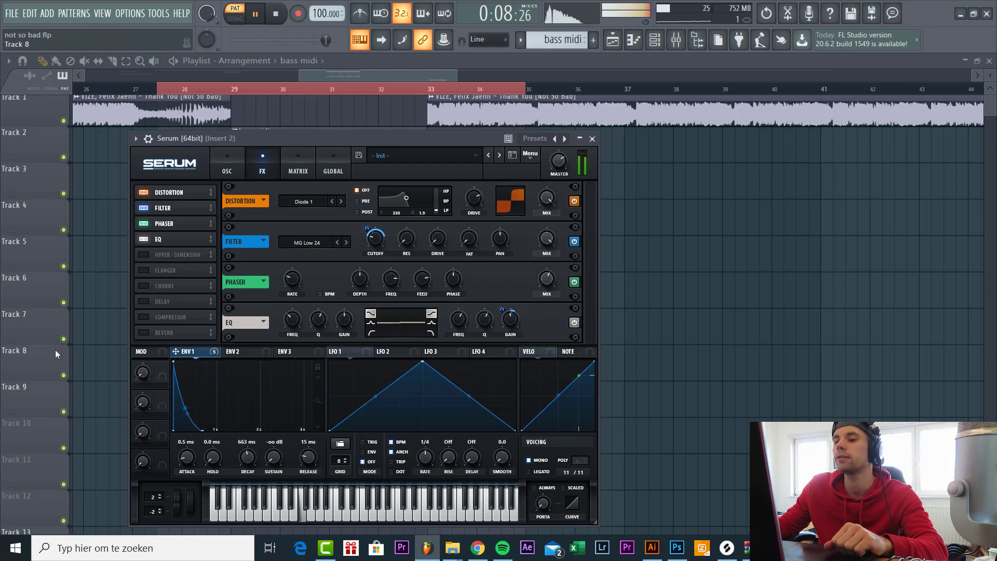
# Add a multiband compressor after the EQ in the effects chain and raise its gain slightly
pyautogui.click(148, 317)
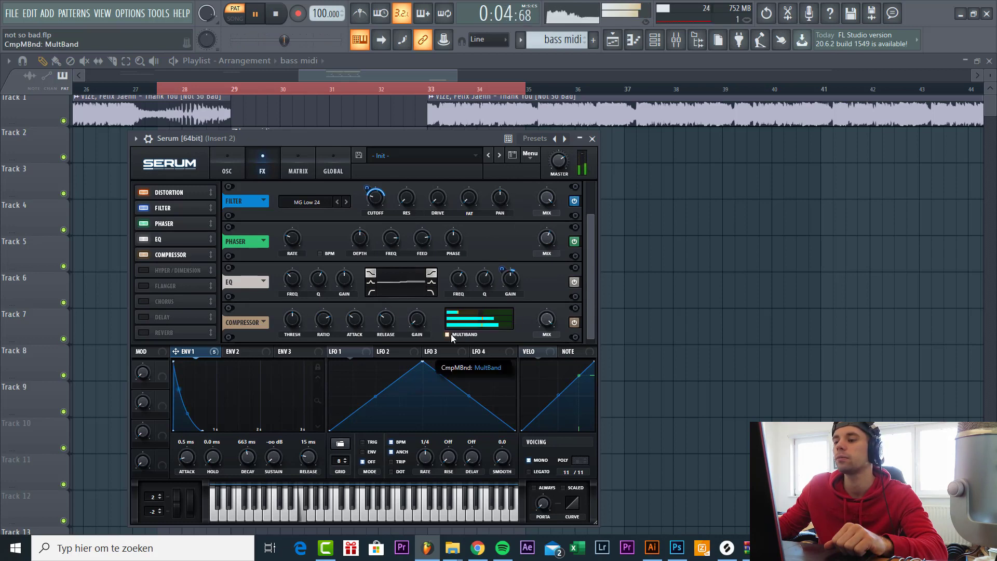
pyautogui.moveTo(419, 320); pyautogui.dragTo(420, 286)
# Set Envelope 3 to 0% sustain and a 24 ms decay, and route it to the master tuning at an amount of 12
pyautogui.click(293, 353)
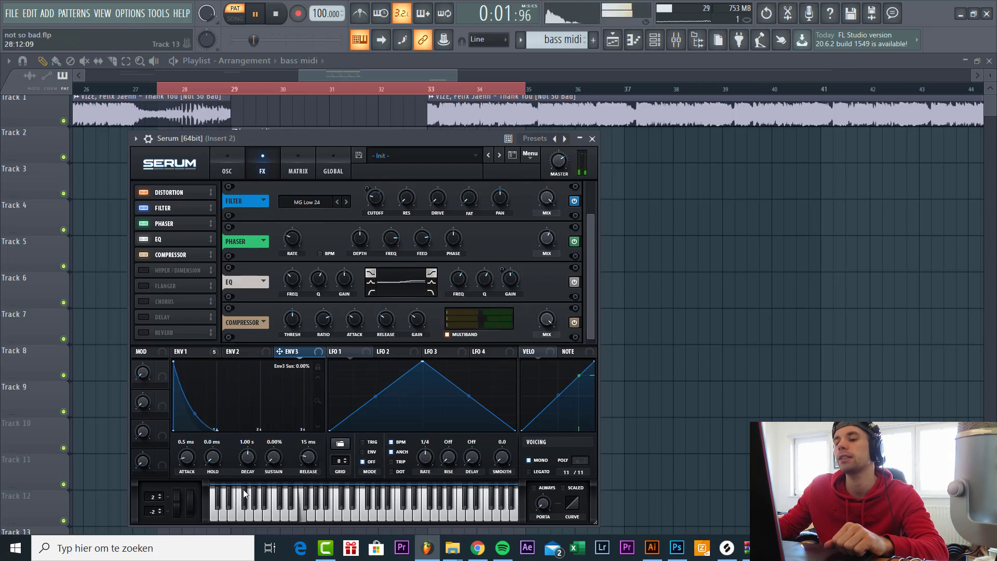
pyautogui.click(284, 167)
pyautogui.click(136, 292)
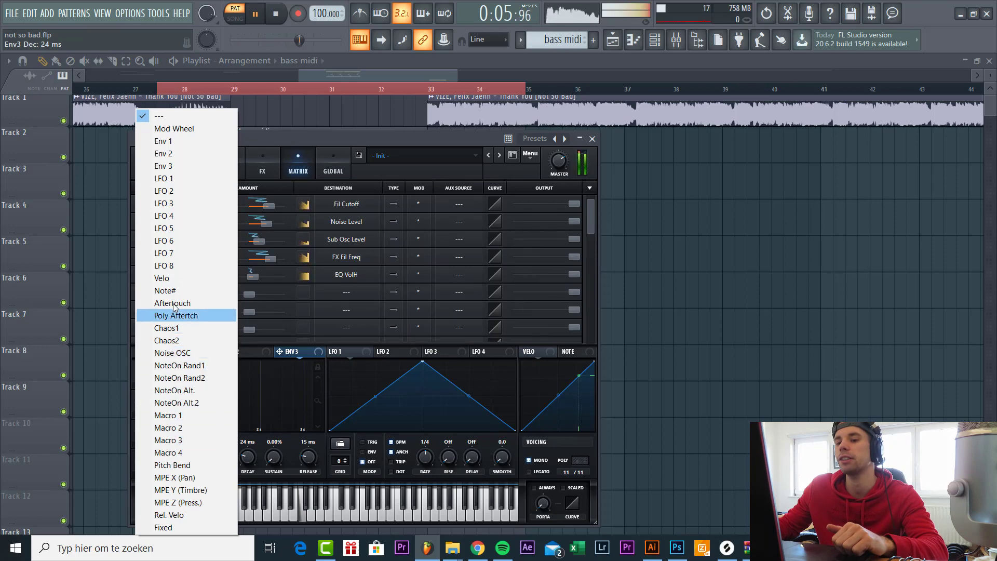
pyautogui.click(171, 167)
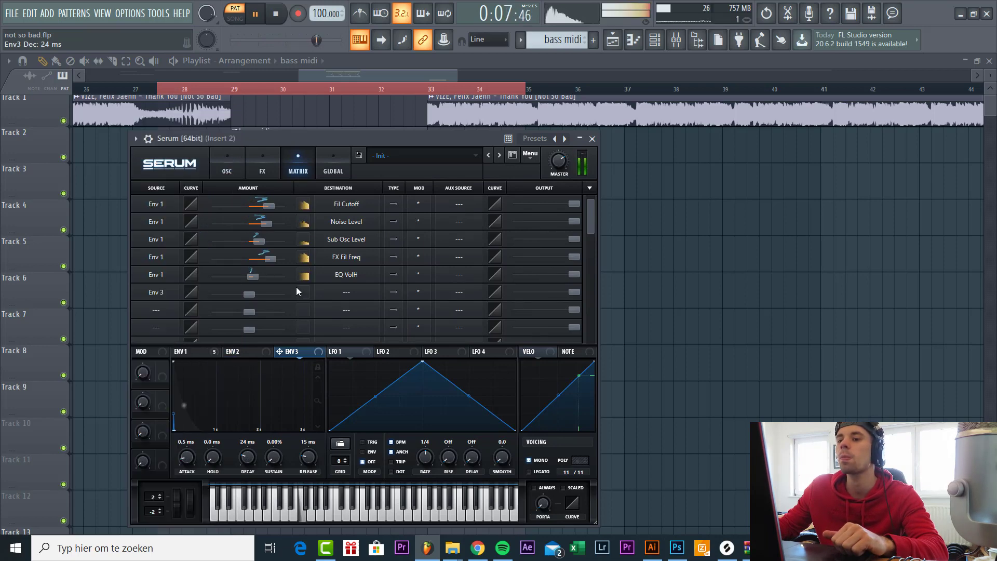
pyautogui.click(342, 297)
pyautogui.moveTo(342, 387)
pyautogui.click(427, 387)
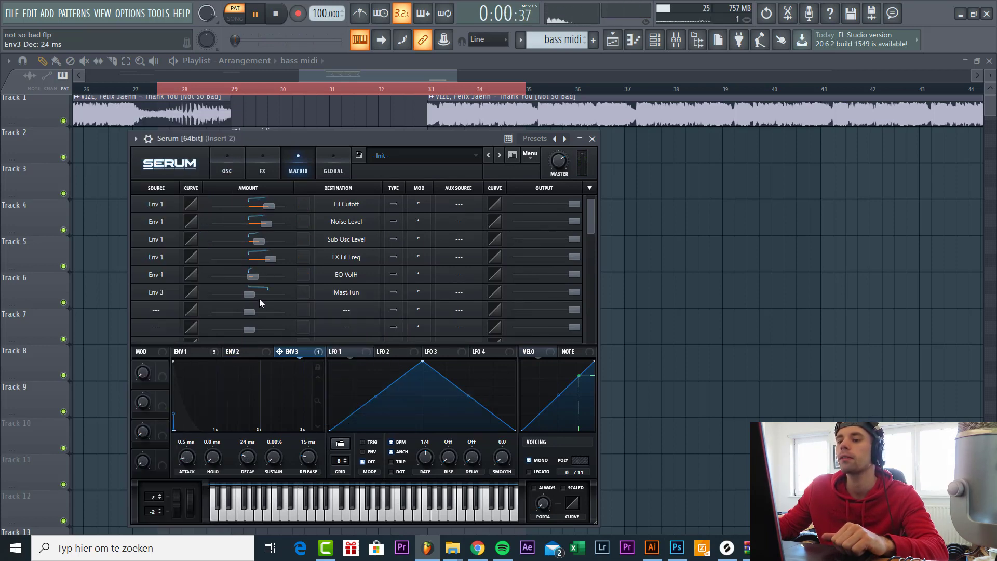
pyautogui.moveTo(253, 294); pyautogui.dragTo(255, 297)
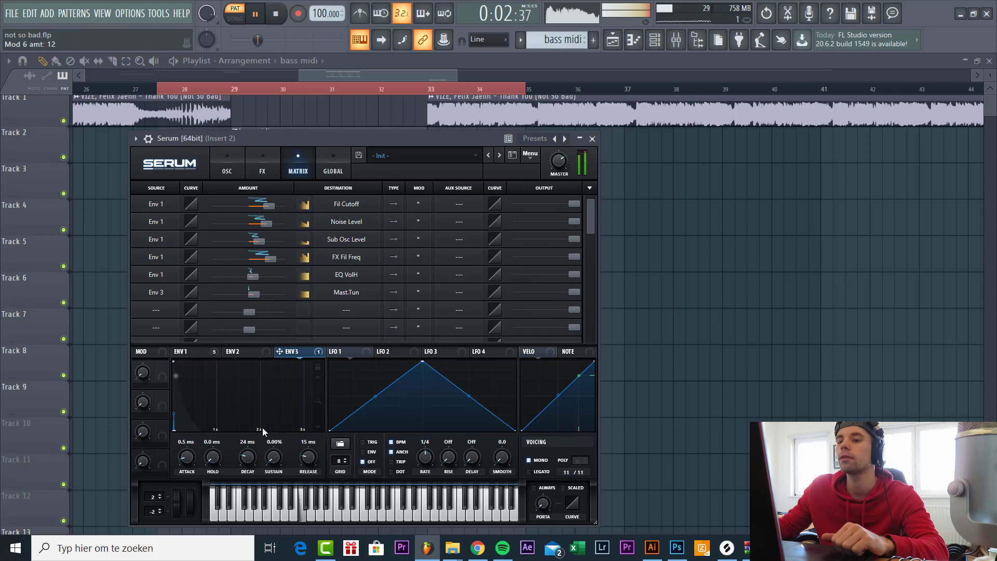
# Audition a longer Envelope 3 decay and settle on 12 ms
pyautogui.scroll(5, 259, 450)
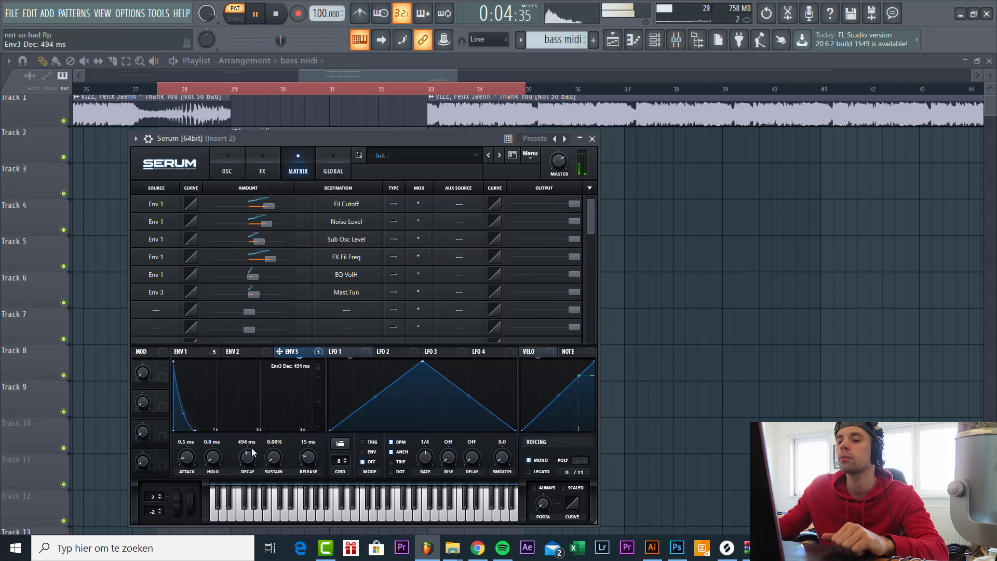
pyautogui.moveTo(253, 453); pyautogui.dragTo(245, 462)
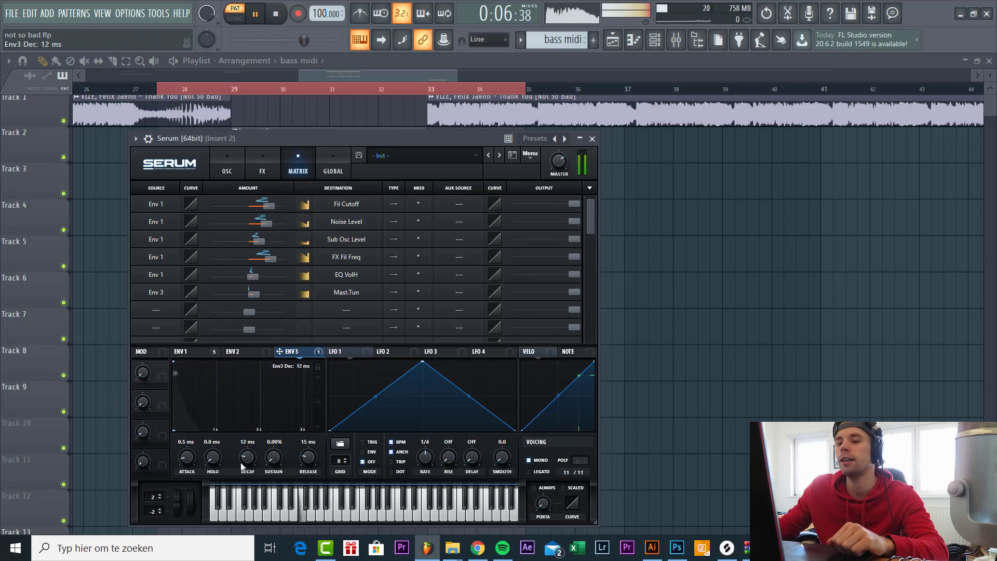
# Set the synth's master volume to 62% and close its window to return to the playlist
pyautogui.click(227, 165)
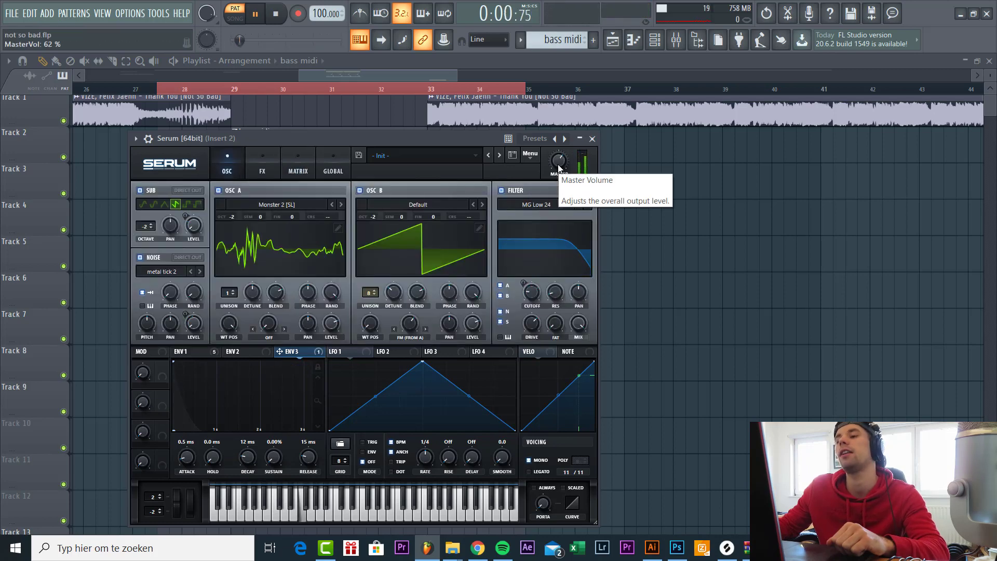
pyautogui.click(591, 140)
pyautogui.press('F6')
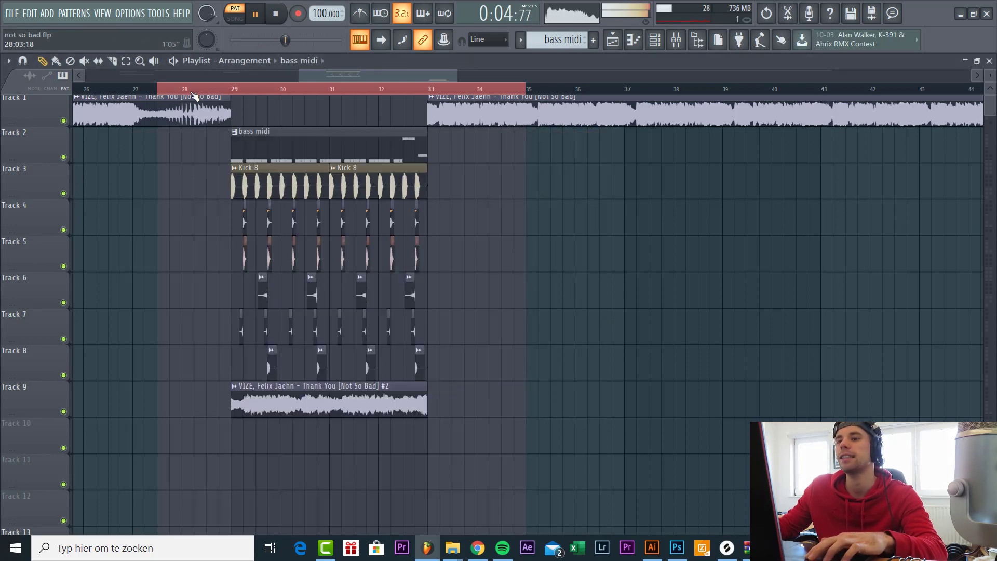
# Play the arrangement from shortly before bar 28 to hear the bass in context
pyautogui.click(167, 91)
pyautogui.scroll(2, 108, 331)
pyautogui.scroll(3, 228, 285)
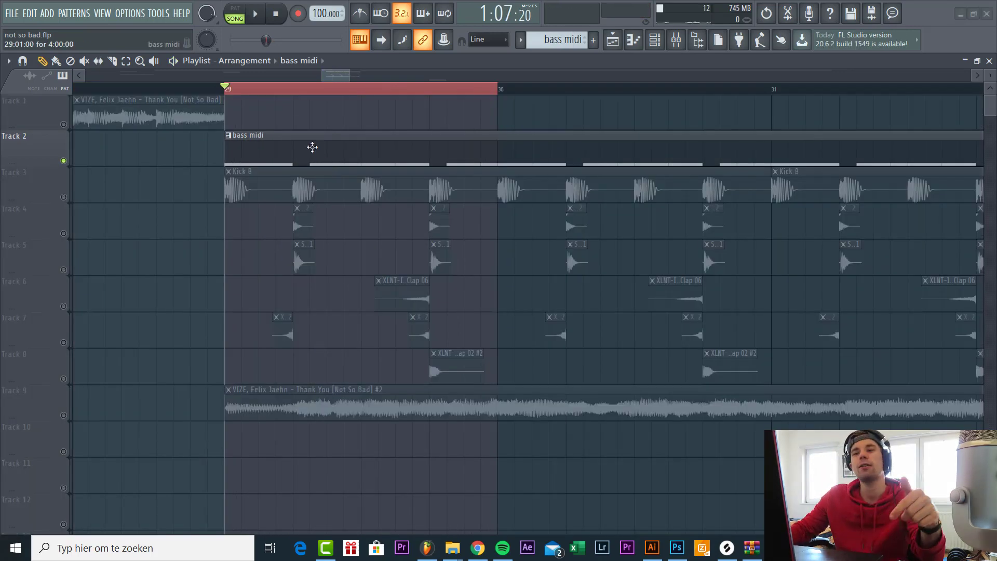
# Start playback and open the effects chain of the second Serum instance in the bass midi pattern
pyautogui.doubleClick(309, 153)
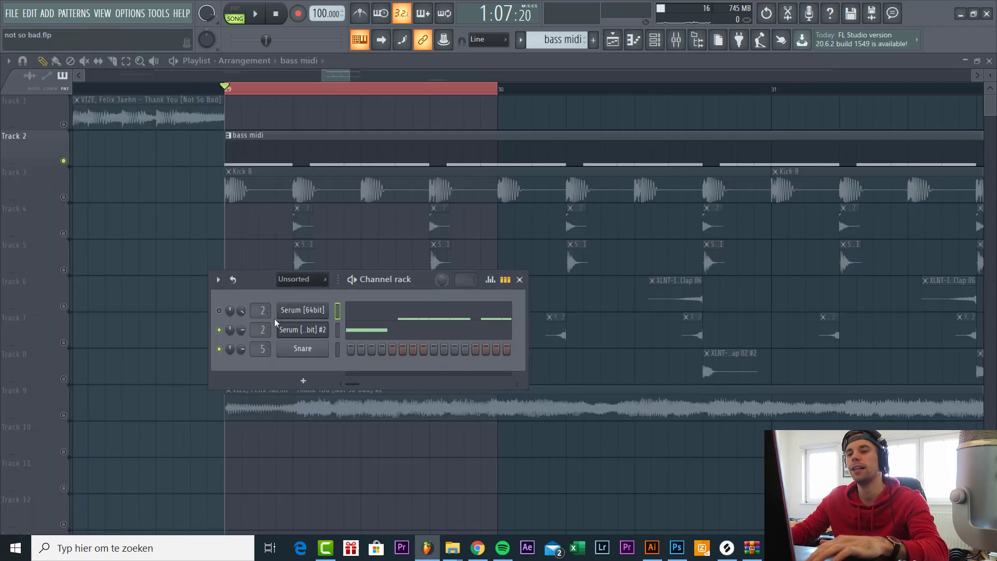
pyautogui.press('space')
pyautogui.click(298, 330)
pyautogui.moveTo(371, 152); pyautogui.dragTo(324, 156)
pyautogui.click(333, 184)
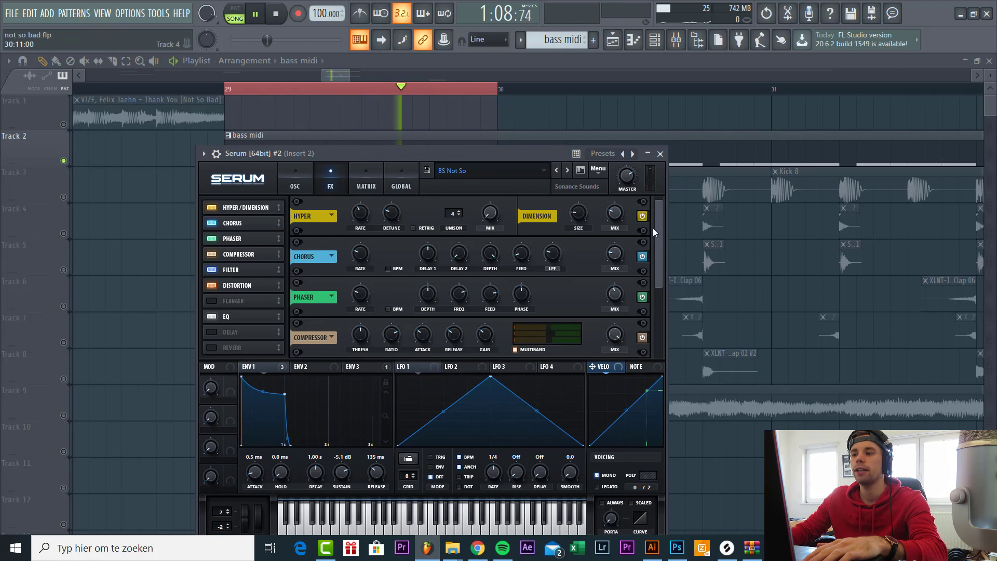
# Bypass the BS Not So preset's effects and switch oscillators A and B off and on to compare their sound
pyautogui.click(643, 215)
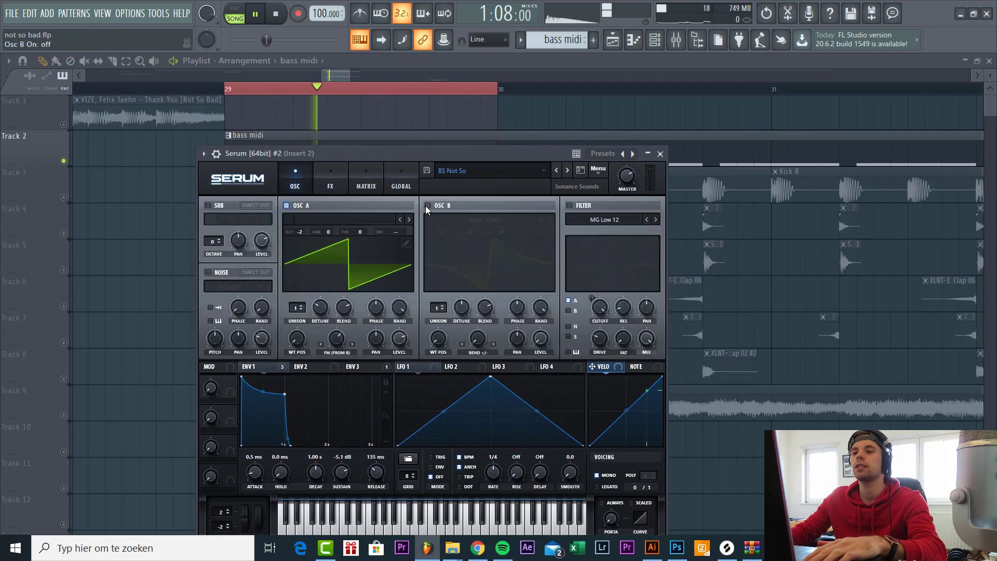
pyautogui.click(294, 182)
pyautogui.click(427, 205)
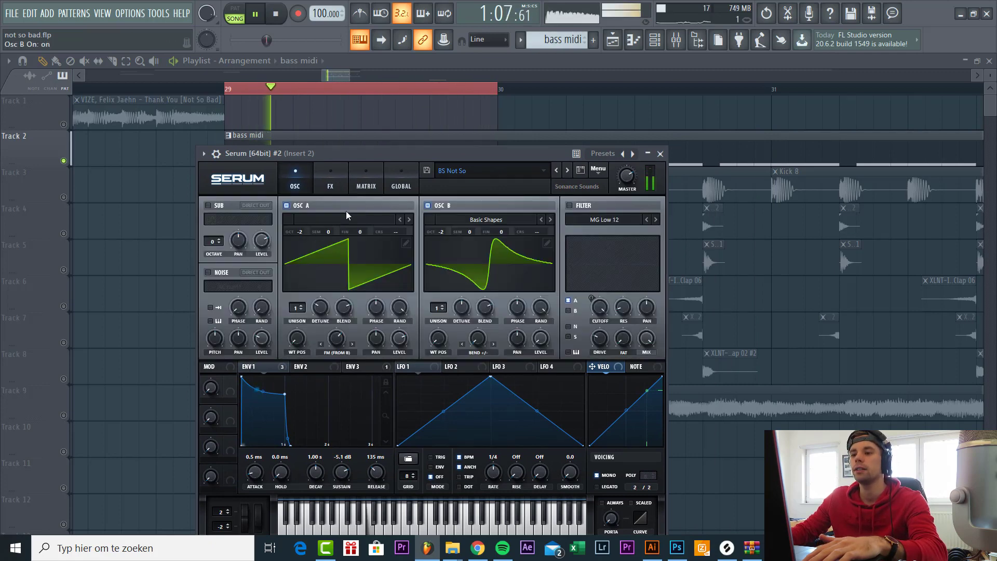
pyautogui.click(286, 205)
pyautogui.click(286, 205)
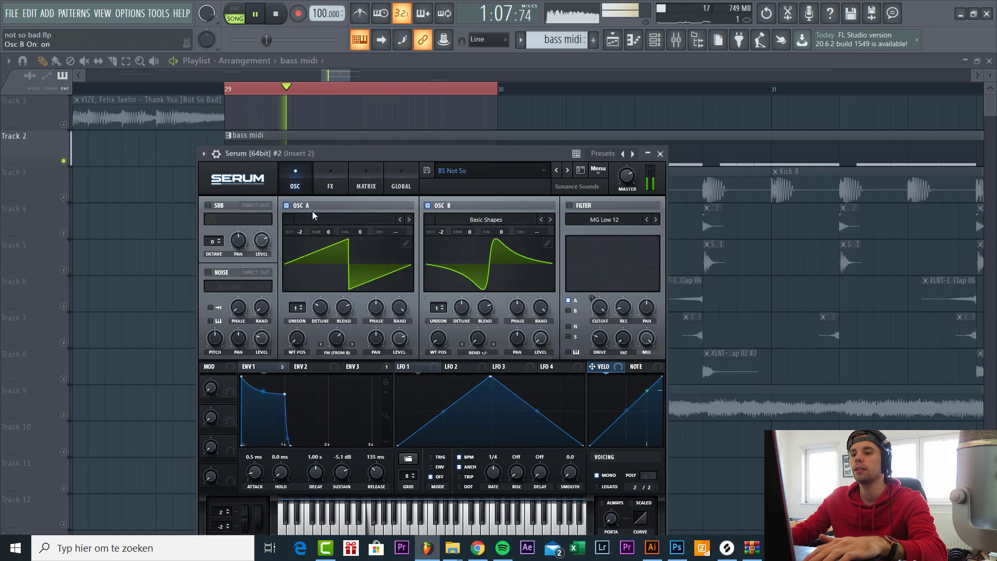
pyautogui.click(286, 205)
pyautogui.click(286, 205)
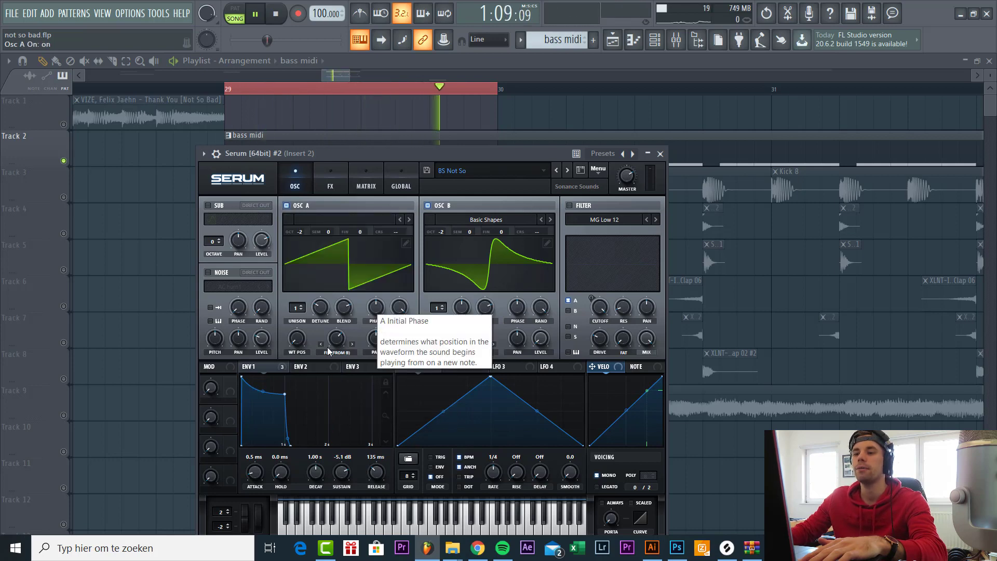
pyautogui.click(428, 205)
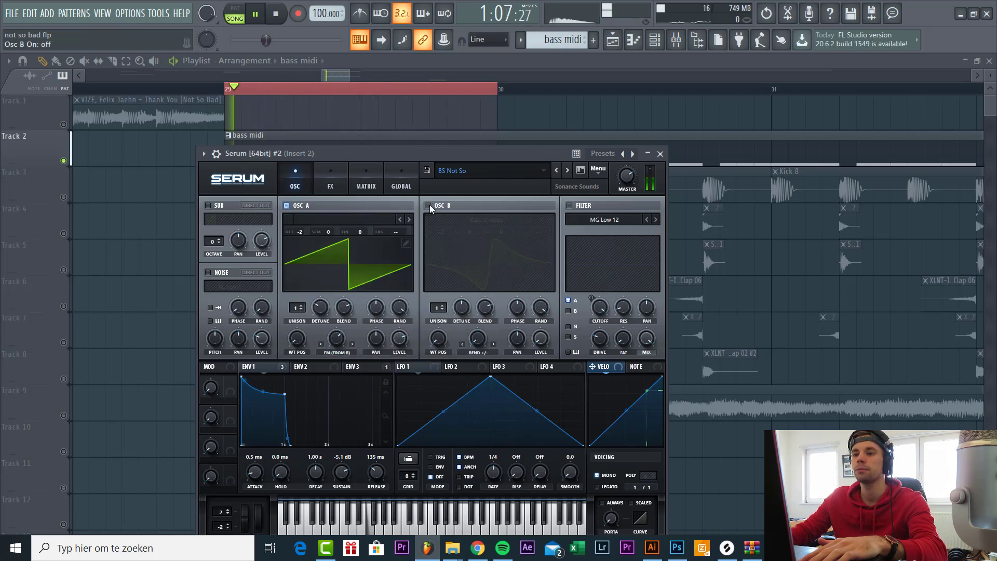
pyautogui.click(428, 205)
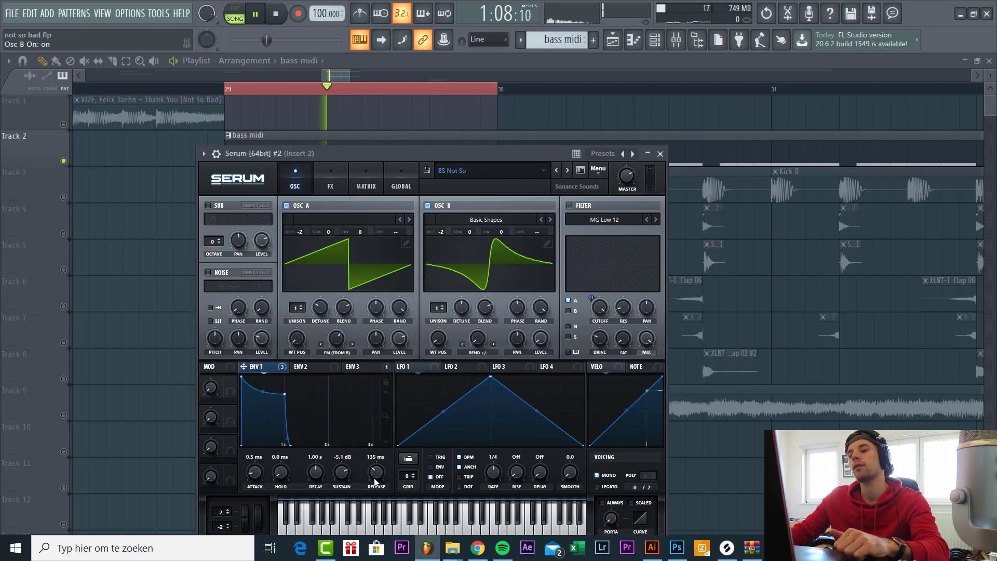
# Switch the preset's Hyper/Dimension, Chorus, Phaser and Compressor effects back on one after another while the bass loops
pyautogui.click(330, 179)
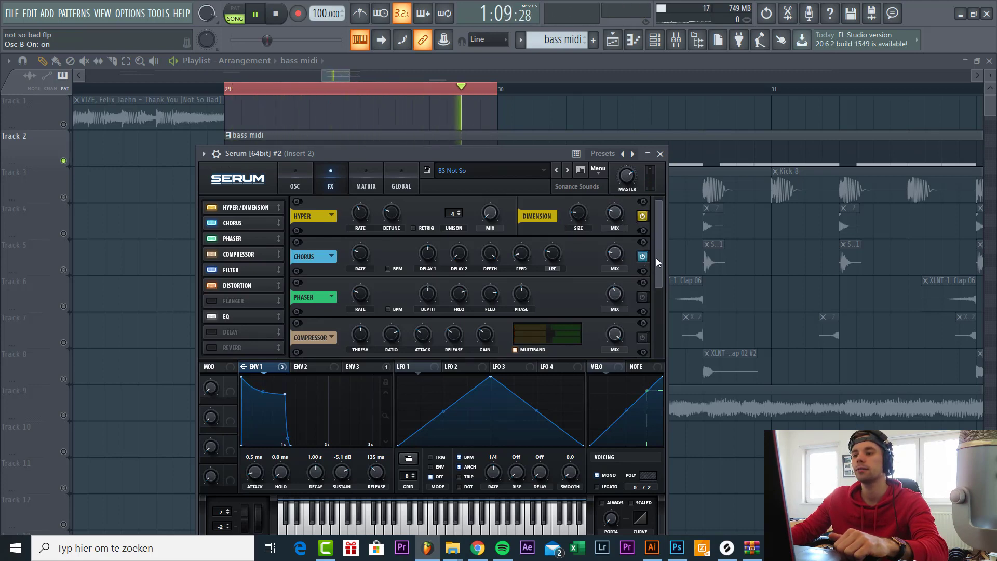
pyautogui.scroll(-2, 656, 260)
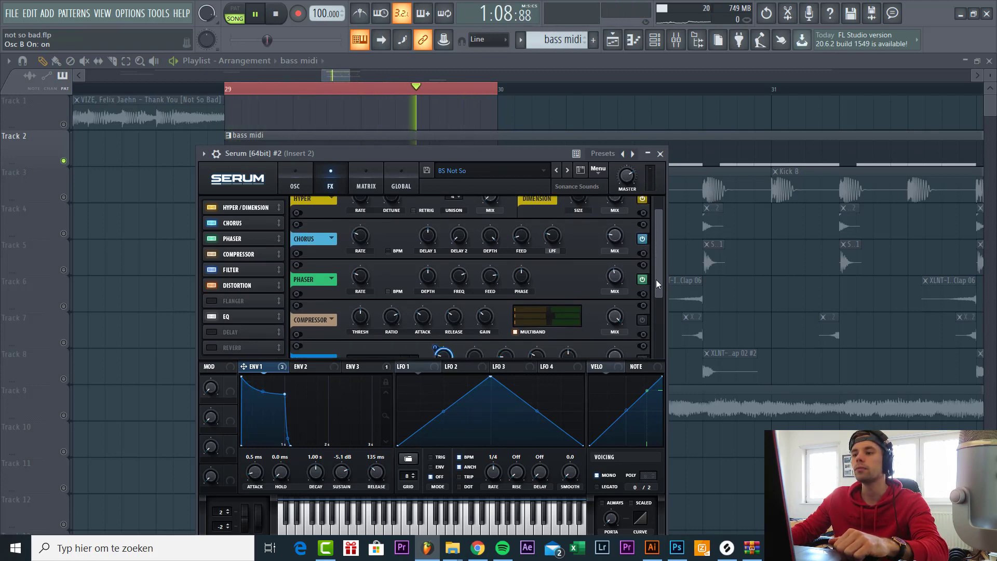
pyautogui.scroll(-2, 658, 283)
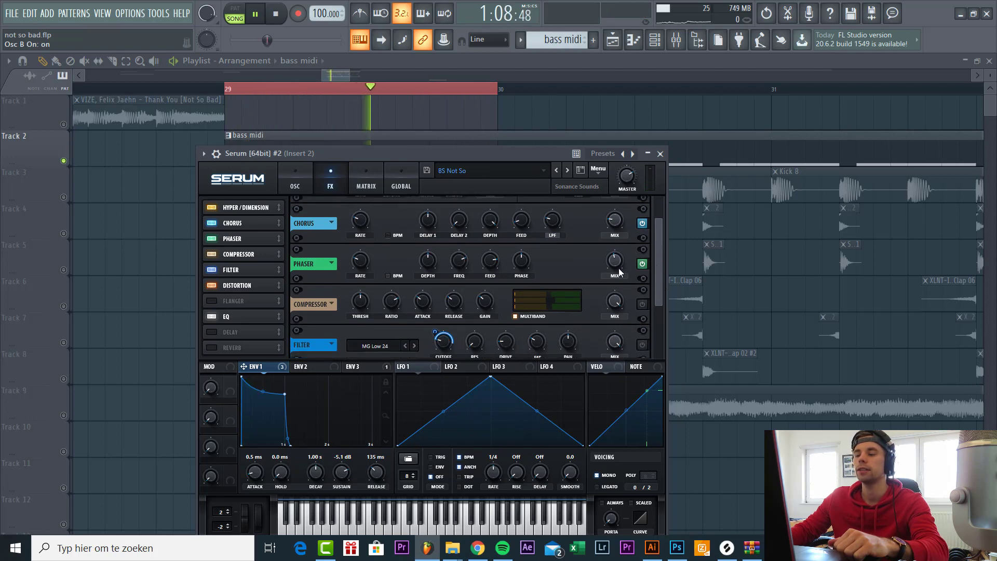
pyautogui.click(644, 305)
pyautogui.scroll(-2, 654, 287)
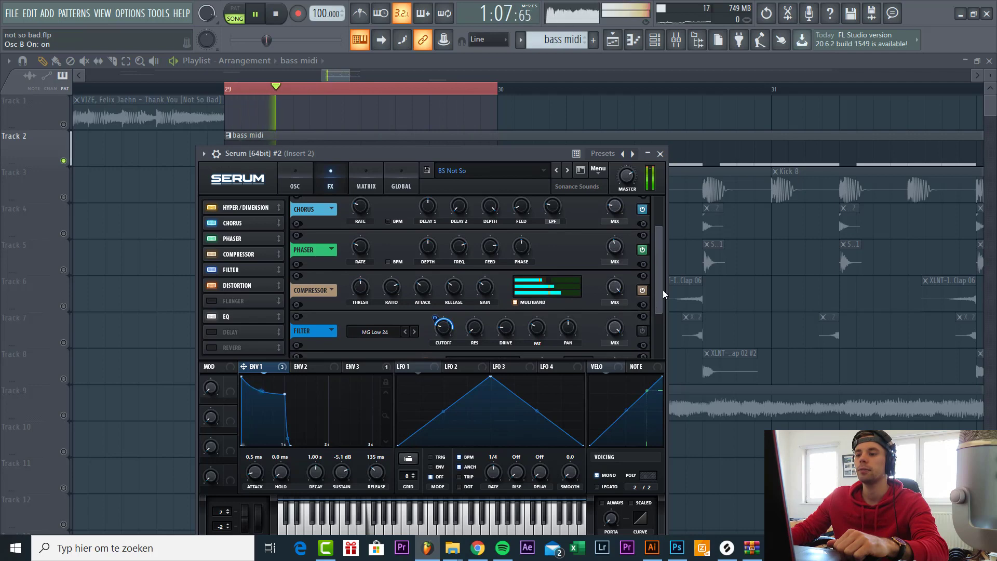
# Re-enable the MG Low 24 Filter, the HardClip Distortion and the EQ in the preset's effects chain
pyautogui.scroll(-5, 653, 298)
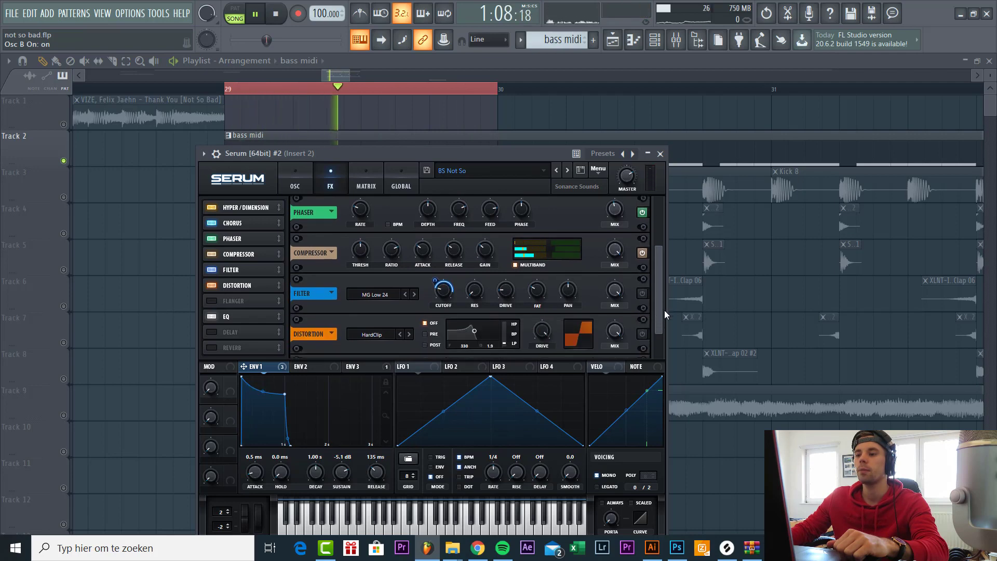
pyautogui.click(642, 293)
pyautogui.scroll(-1, 661, 290)
pyautogui.scroll(-1, 661, 289)
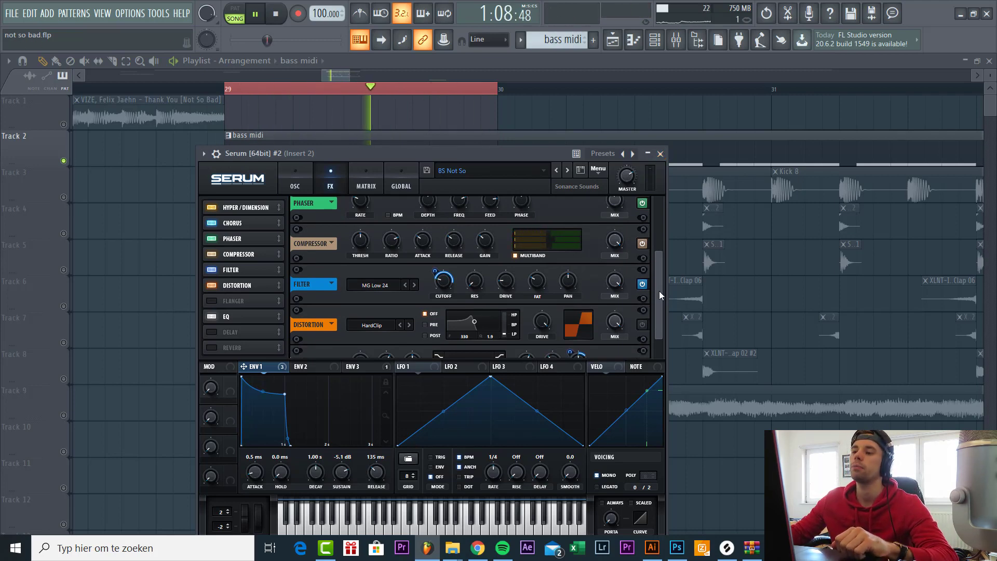
pyautogui.moveTo(658, 291); pyautogui.dragTo(658, 301)
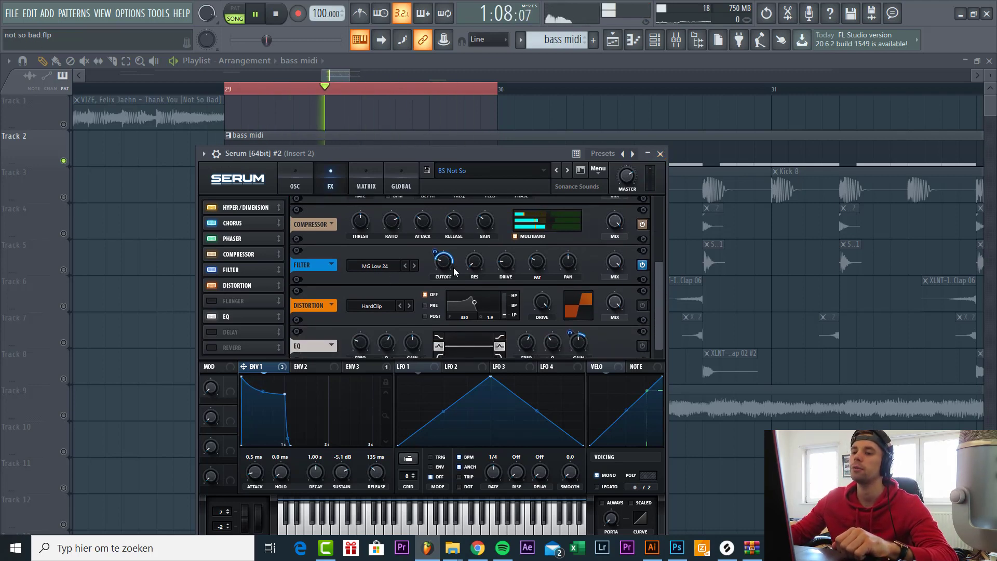
pyautogui.moveTo(659, 301); pyautogui.dragTo(658, 323)
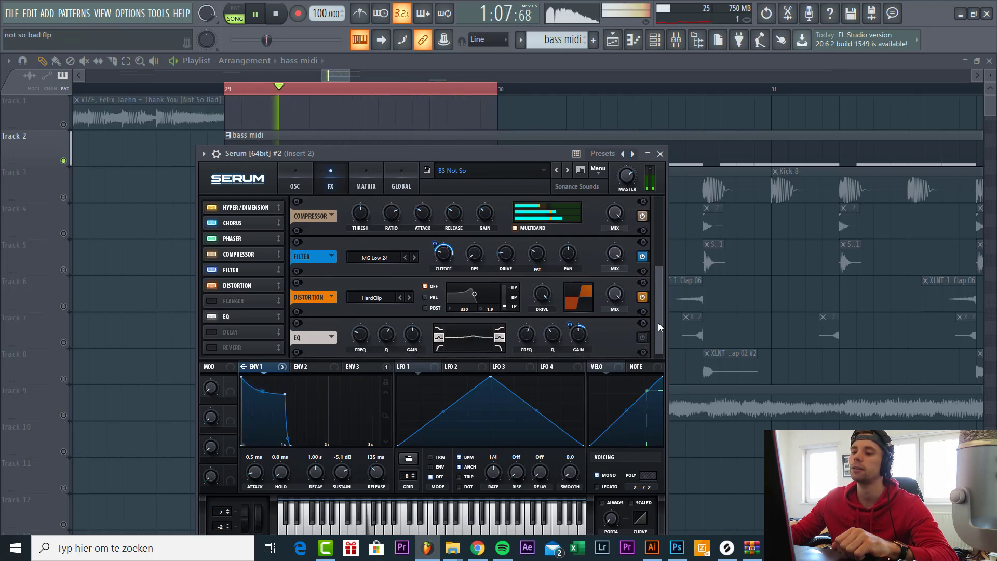
pyautogui.click(642, 340)
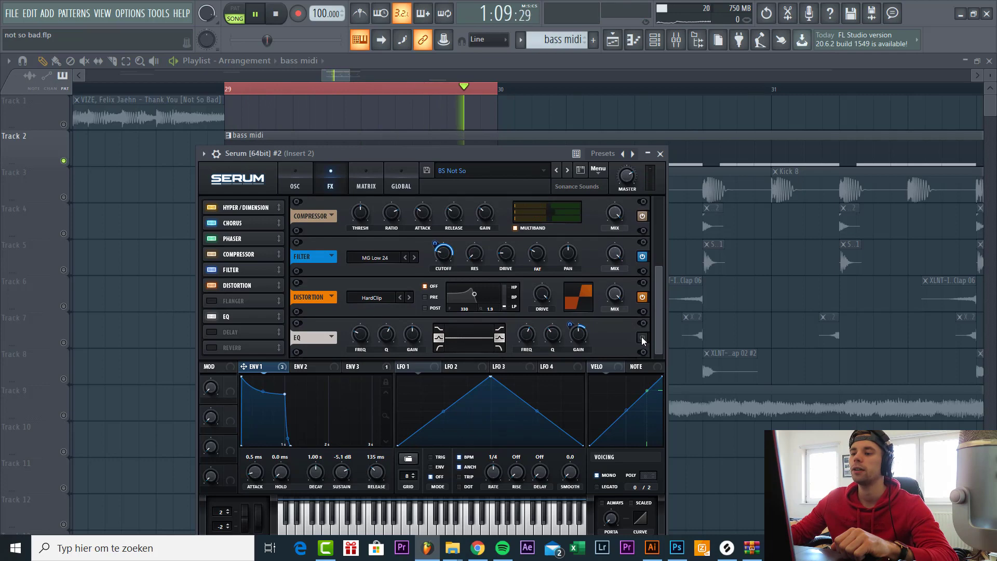
pyautogui.click(642, 338)
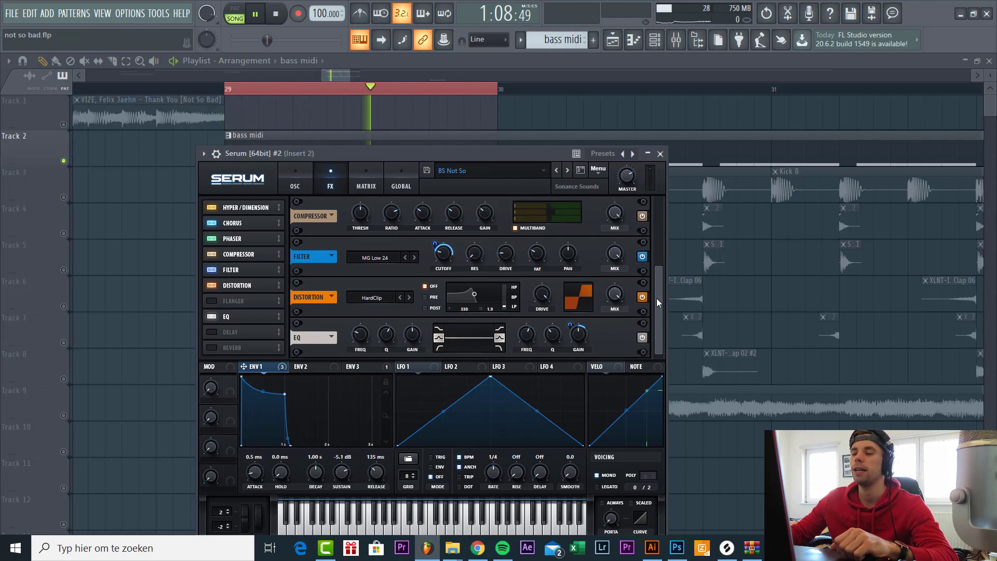
# Close the Serum window to return to the playlist
pyautogui.moveTo(657, 294); pyautogui.dragTo(658, 226)
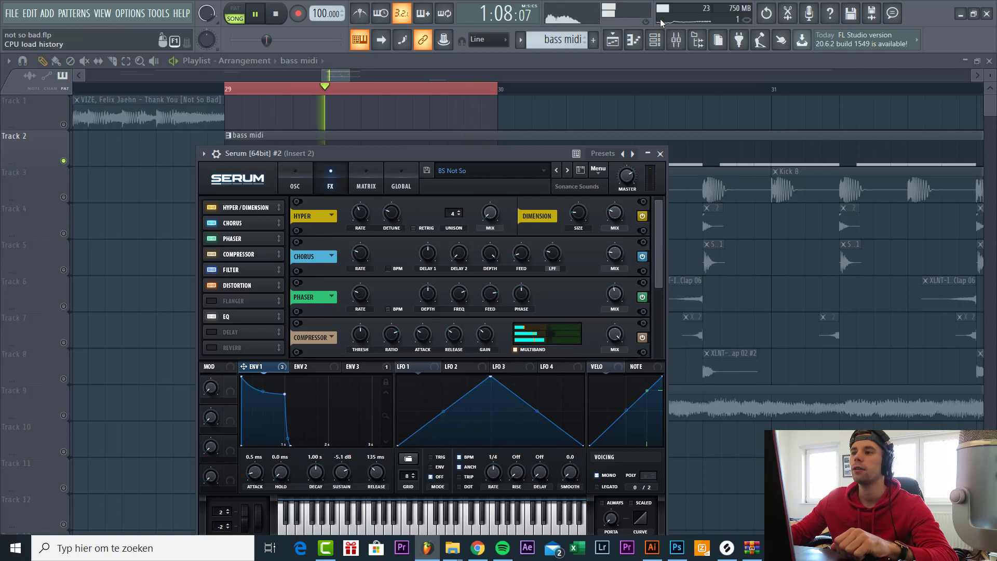
pyautogui.press('F6')
pyautogui.press('F12')
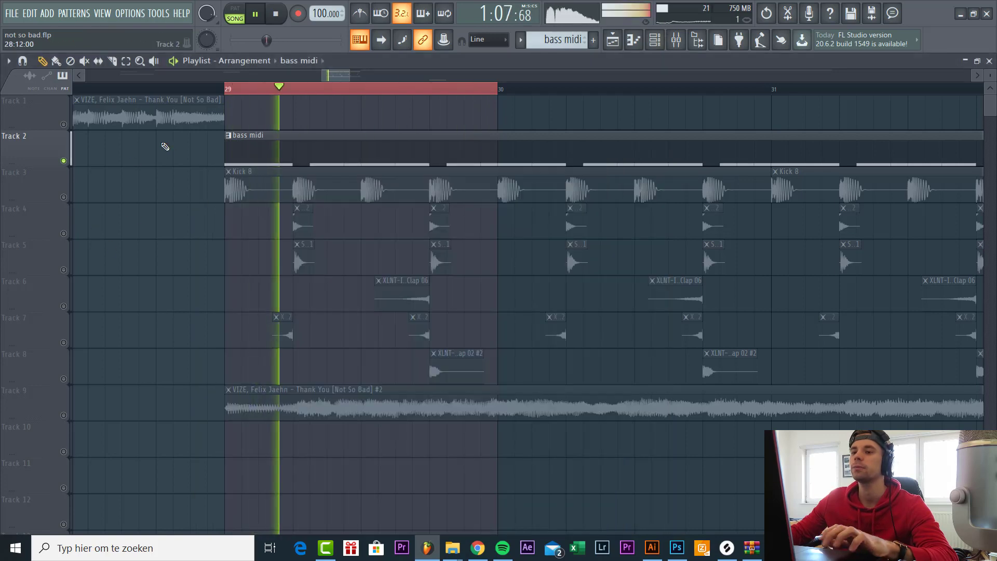
# Clear the loop selection at bar 29, stop playback and unsolo Track 2 so all tracks are active
pyautogui.scroll(-2, 160, 202)
pyautogui.scroll(-2, 160, 203)
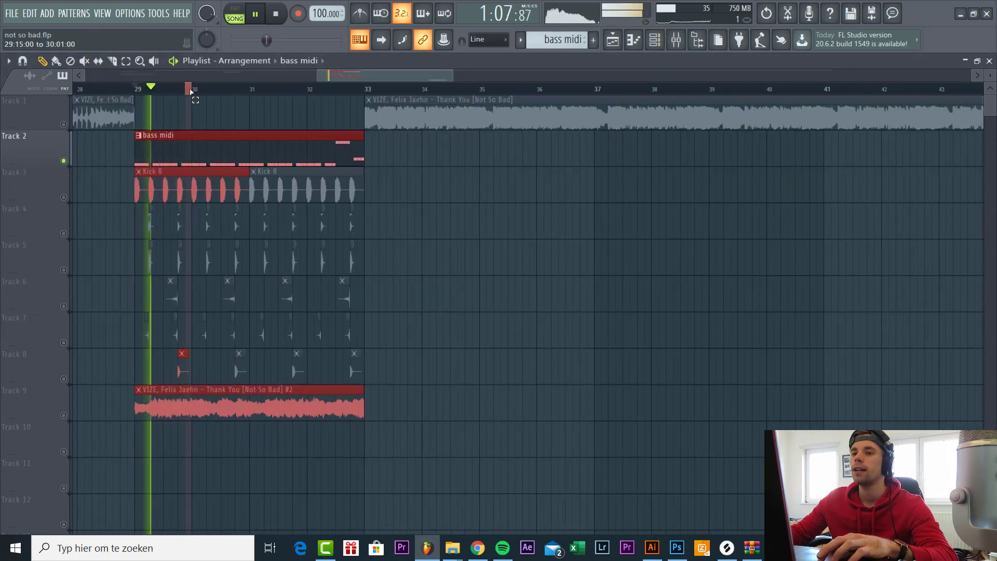
pyautogui.scroll(-2, 199, 130)
pyautogui.press('space')
pyautogui.rightClick(64, 161)
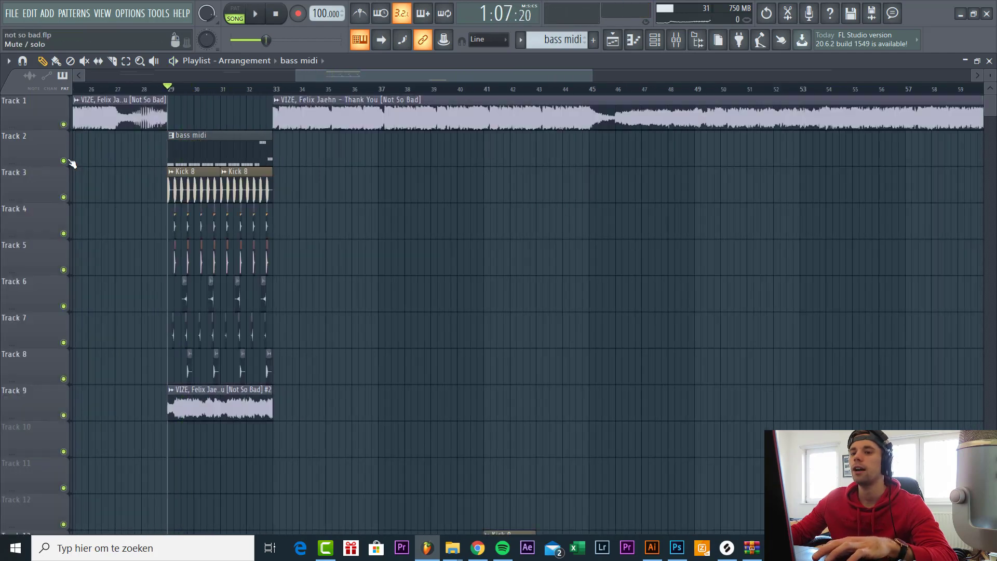
# Play the full arrangement from shortly before bar 28 past bar 33 to compare the finished bass with the original track
pyautogui.hscroll(-2, 134, 79)
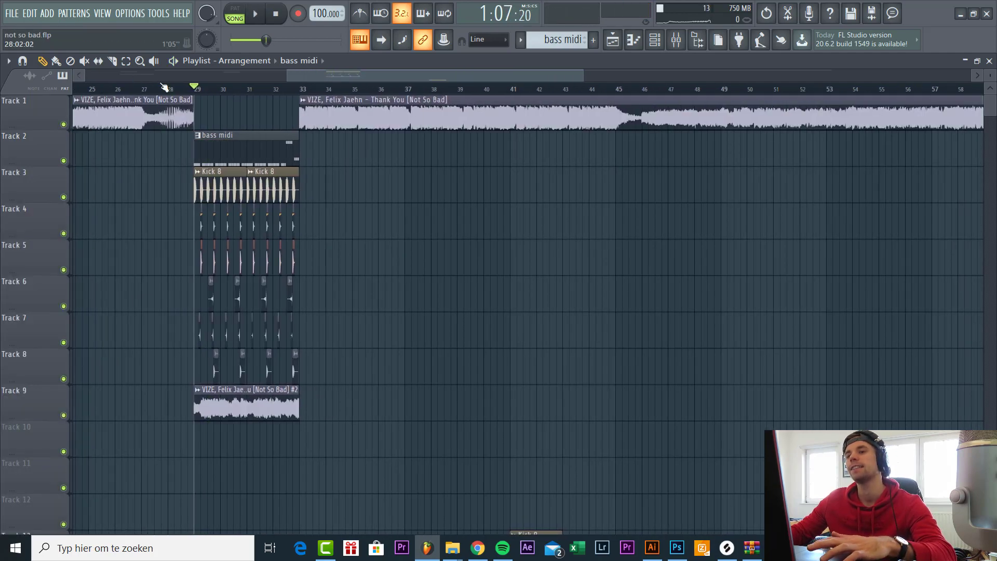
pyautogui.click(162, 88)
pyautogui.press('space')
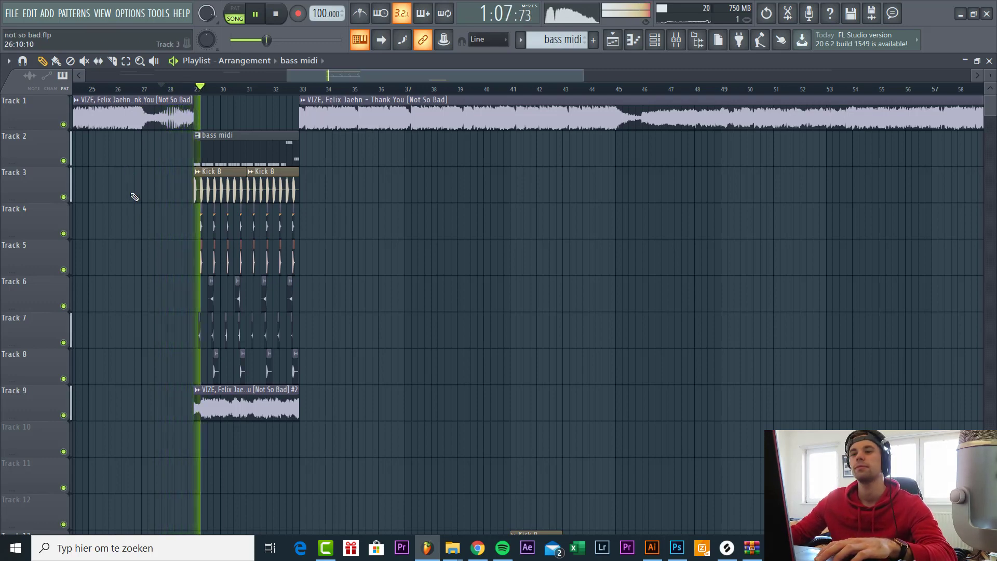
pyautogui.scroll(2, 175, 226)
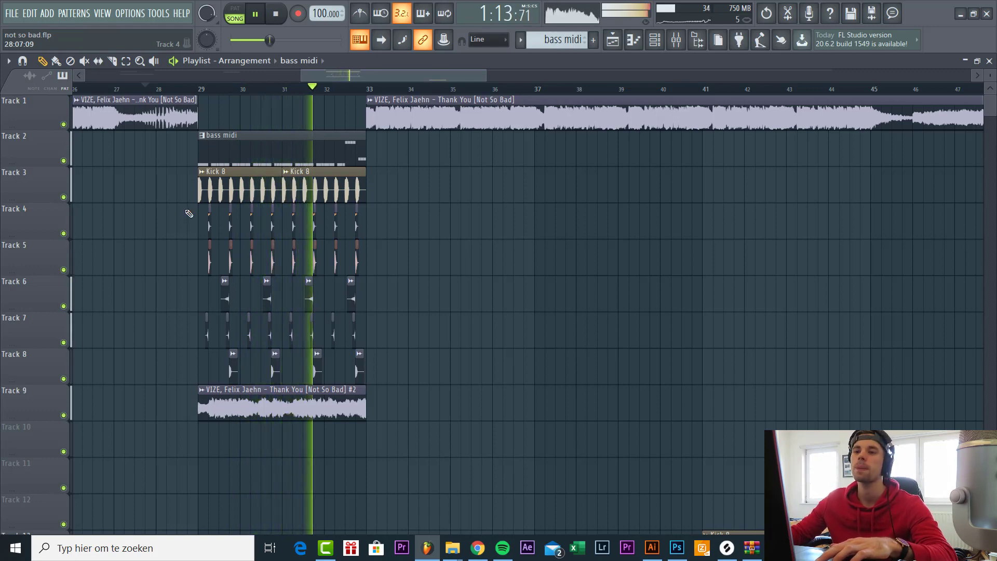
pyautogui.scroll(2, 188, 214)
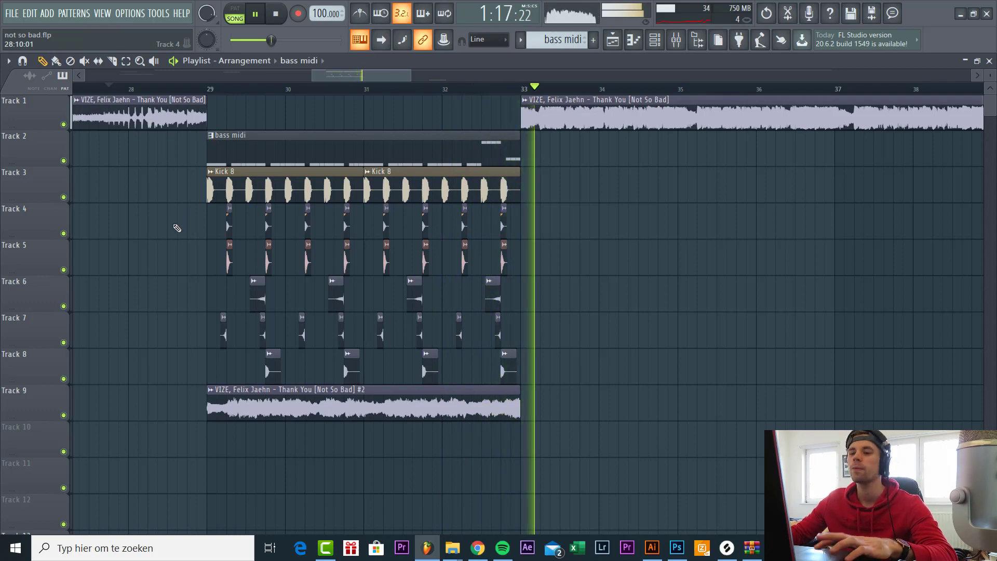
pyautogui.press('space')
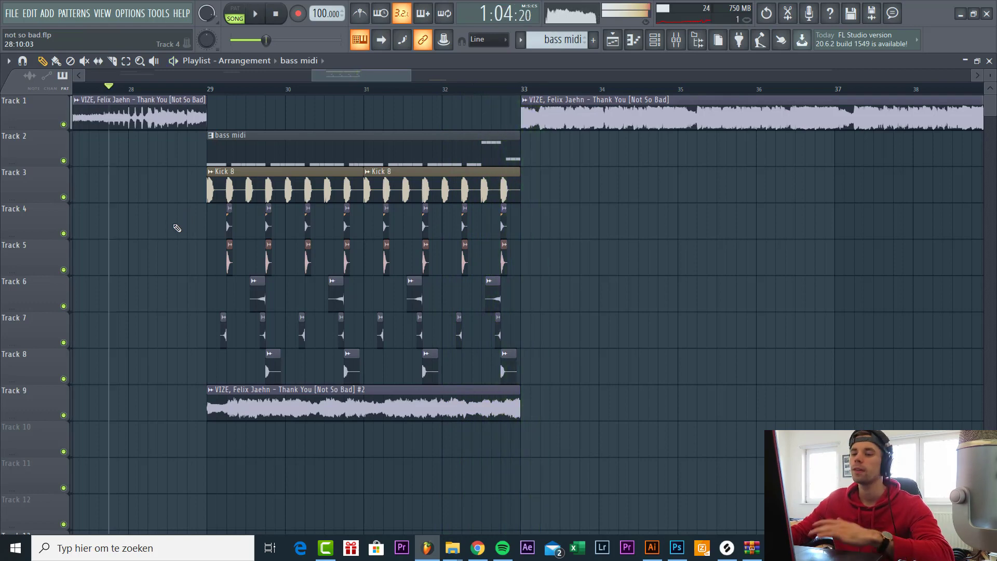